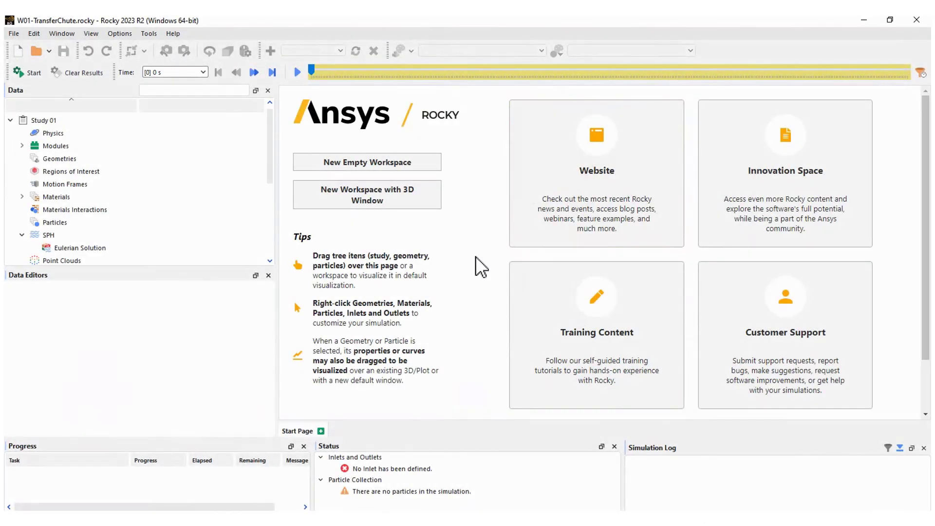
Rename Study 01 with '- Transfer Chute', enter the customer name and paste the description
click(68, 121)
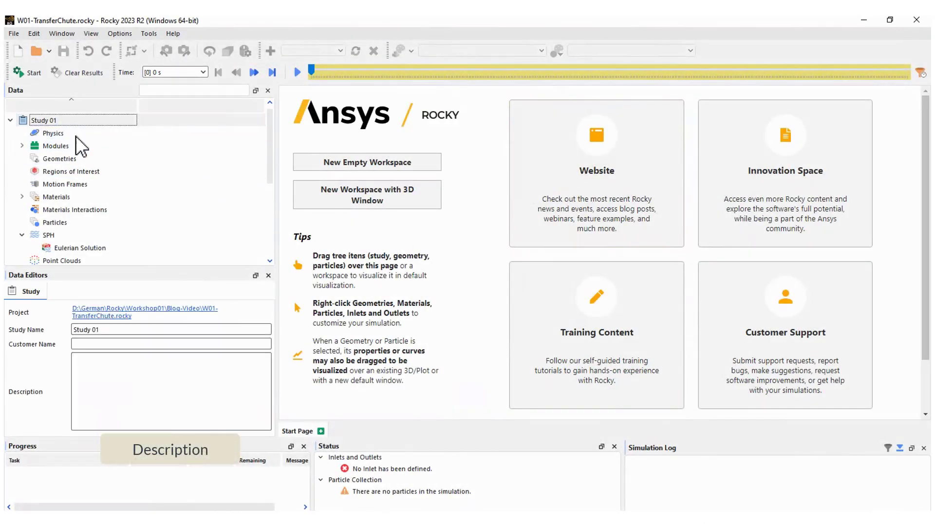
click(127, 330)
text(- Transfer Chute)
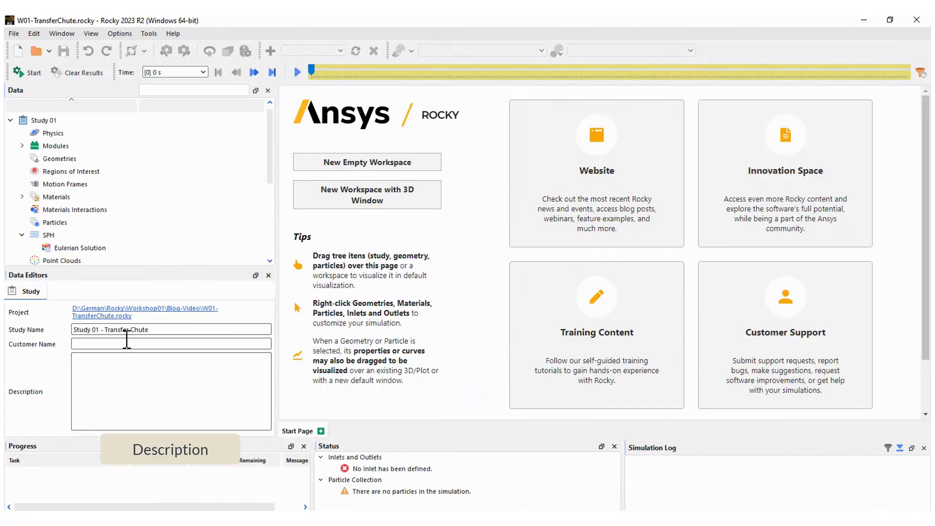
click(127, 344)
text(Rocky DEM)
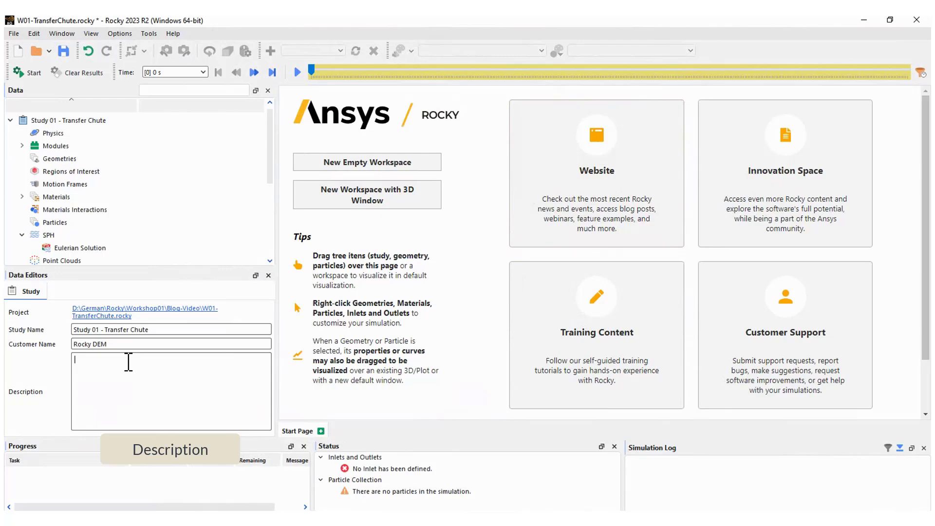
text(Inlet Mass Flow Rate: 1000 t/h Feed Conveyor Speed: 2.5 m/s Simulation Duration: 12s)
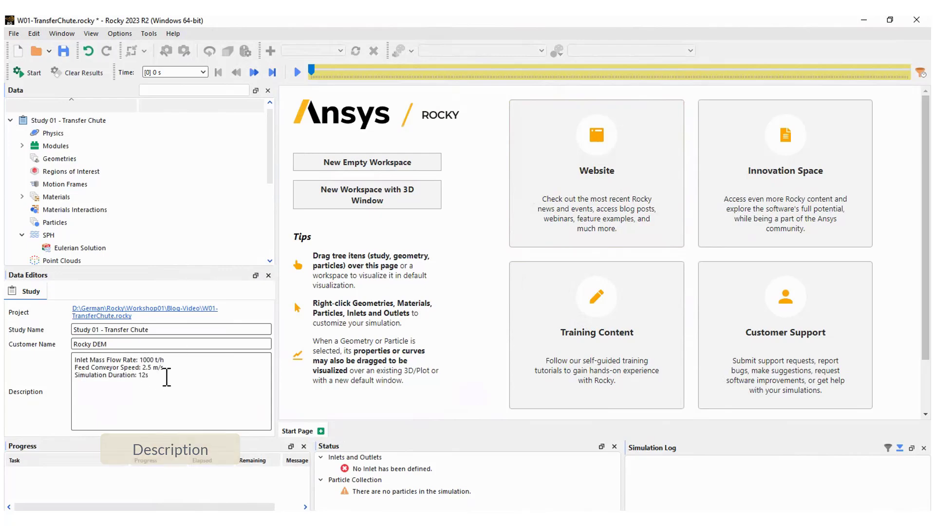
Set the momentum rolling resistance model to Type C: Linear Spring Rolling Limit
click(49, 132)
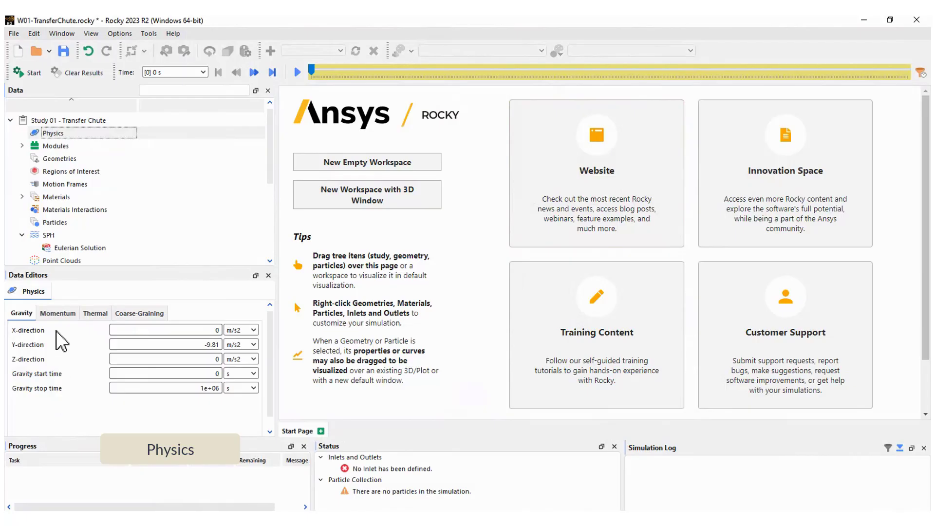
click(55, 312)
click(186, 387)
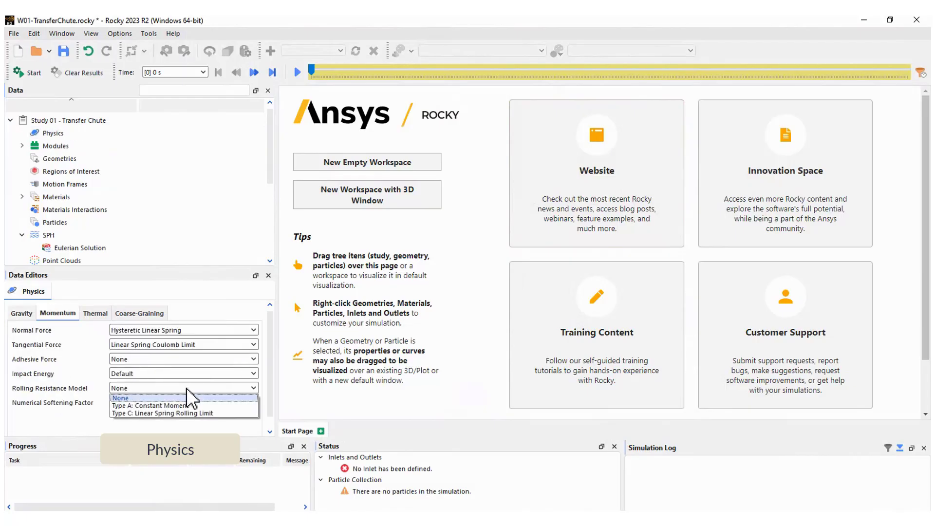
click(172, 412)
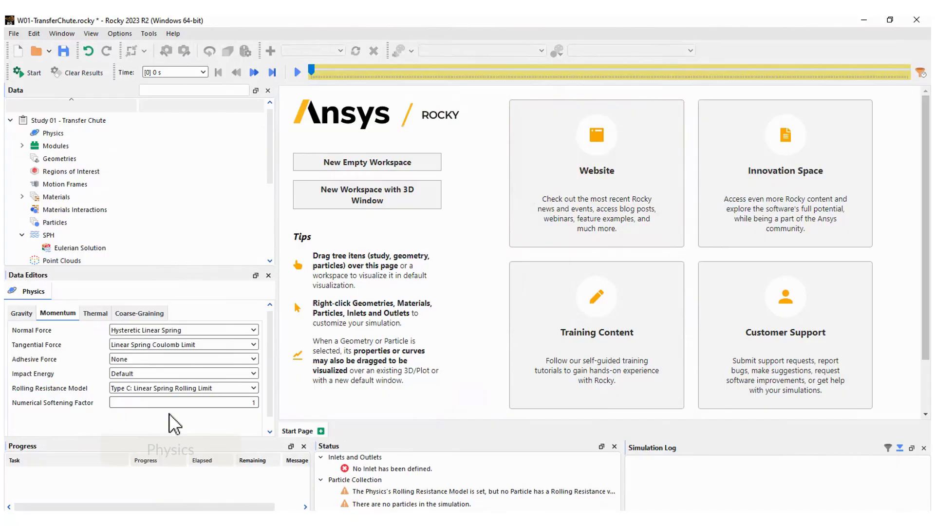
click(57, 159)
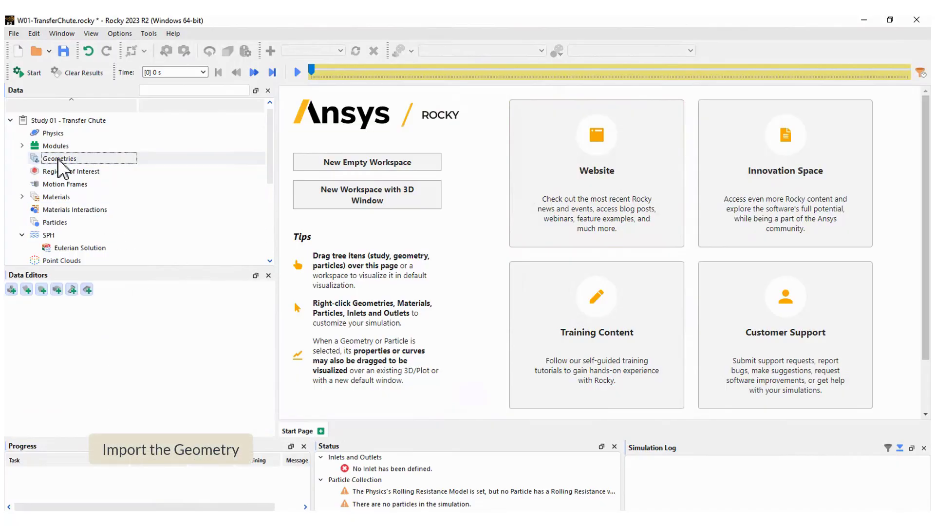
Import chute.stl and the other five STL files as walls, with import unit mm
right_click(58, 159)
click(91, 152)
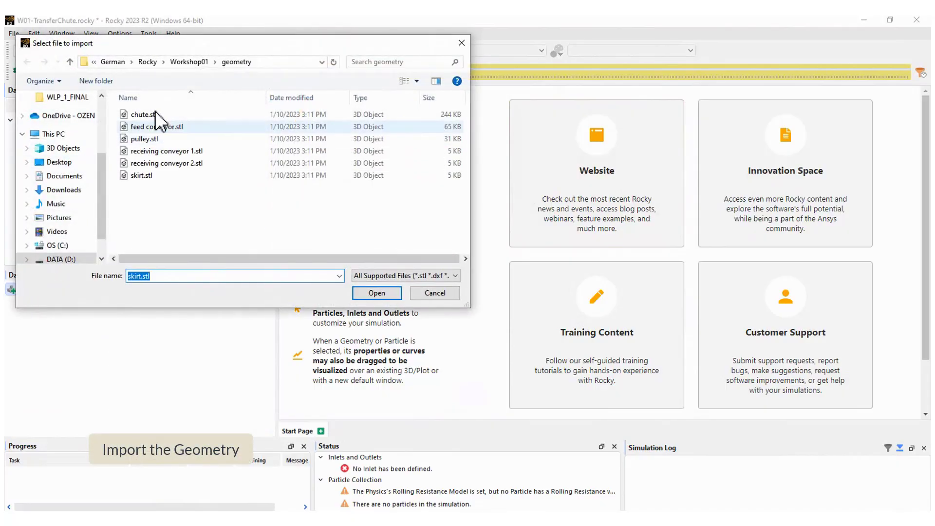
click(146, 114)
shift+click(151, 175)
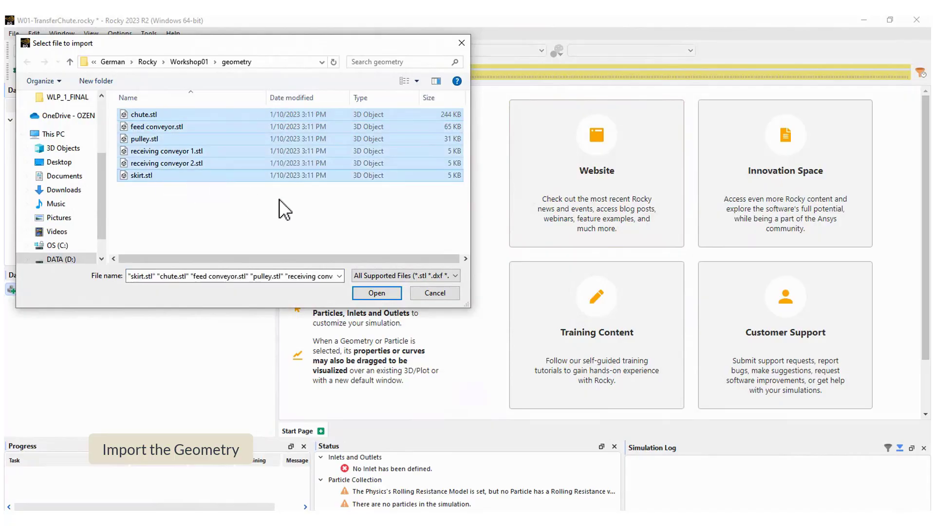
click(376, 293)
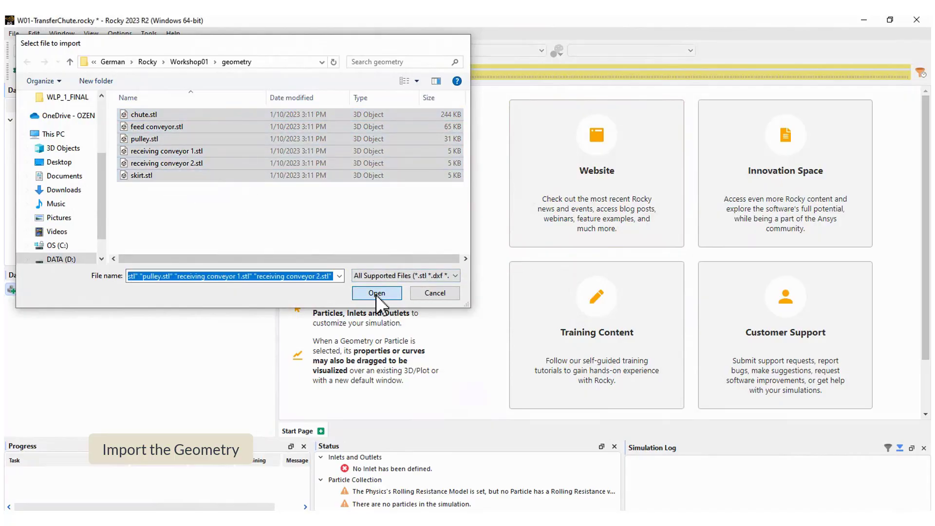
click(475, 206)
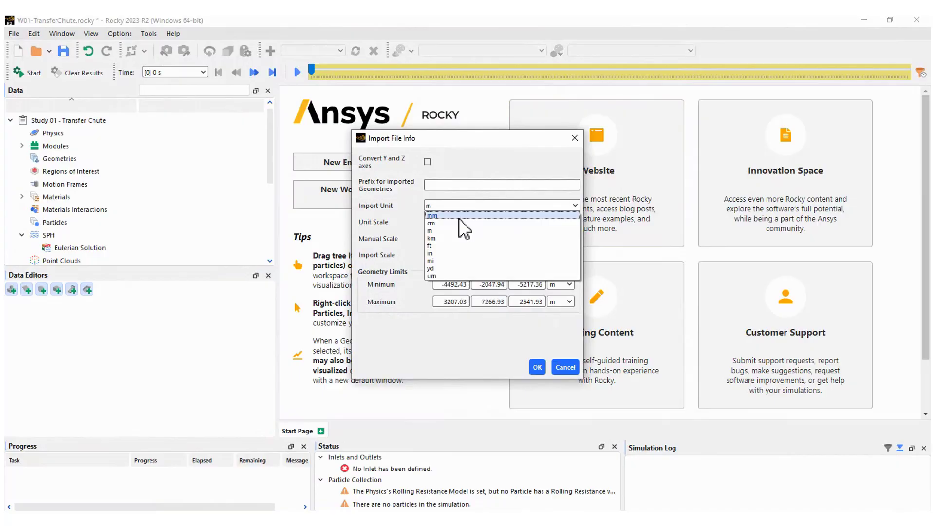
click(458, 216)
click(538, 367)
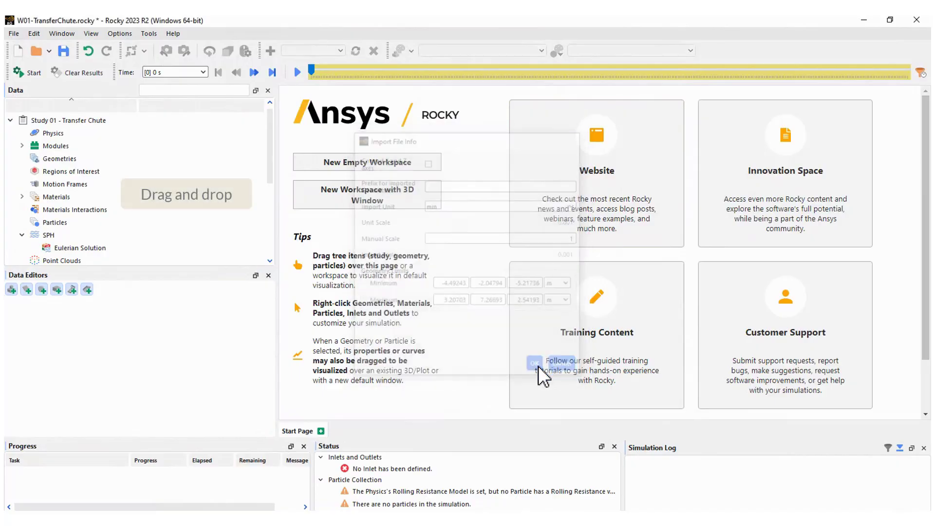
Show the geometries in a new 3D view enlarged to fill the workspace
drag(65, 159, 491, 183)
drag(603, 250, 911, 419)
drag(647, 240, 669, 309)
Hide the axes bounding box and orbit the chute to view it from above
right_click(676, 258)
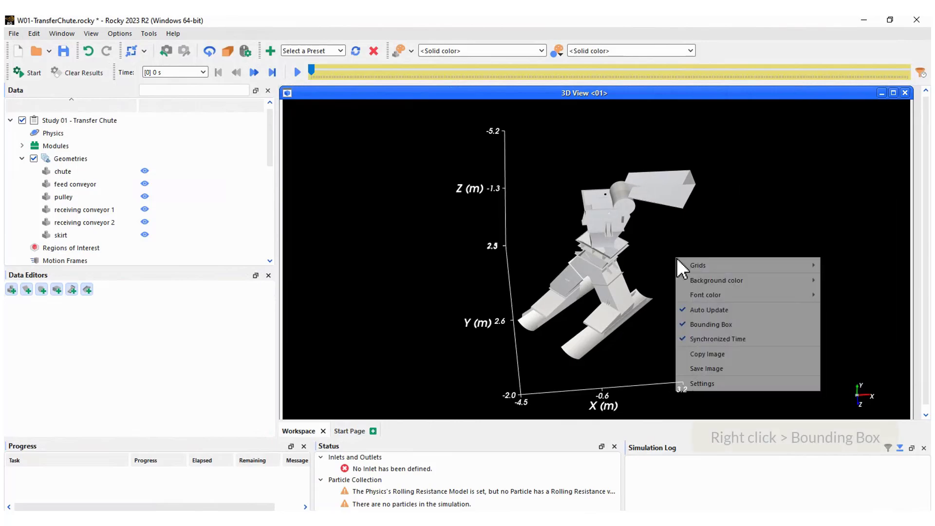
click(703, 324)
scroll(651, 207, up, 3)
scroll(634, 265, down, 3)
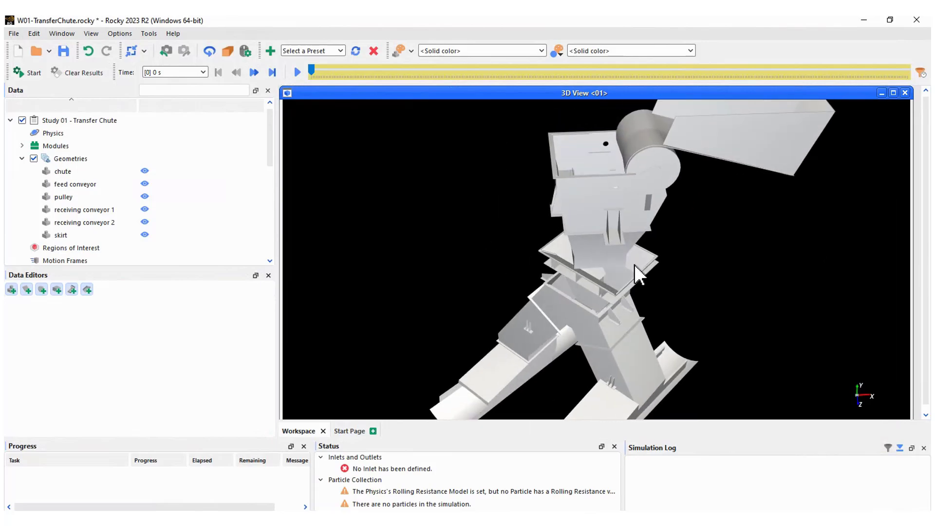
scroll(641, 228, up, 1)
drag(643, 227, 660, 268)
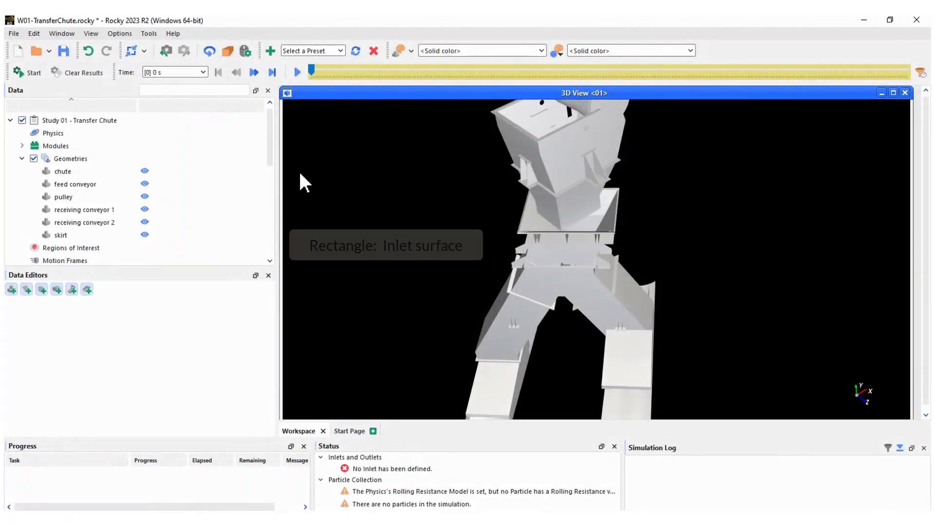
Add a rectangular surface to Geometries and name it Inlet Surface
click(71, 159)
right_click(68, 161)
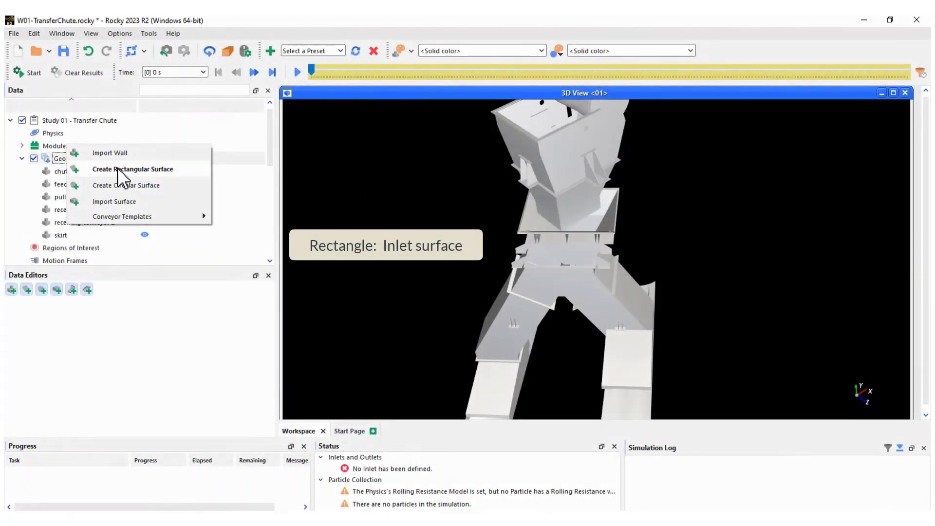
click(119, 171)
click(91, 247)
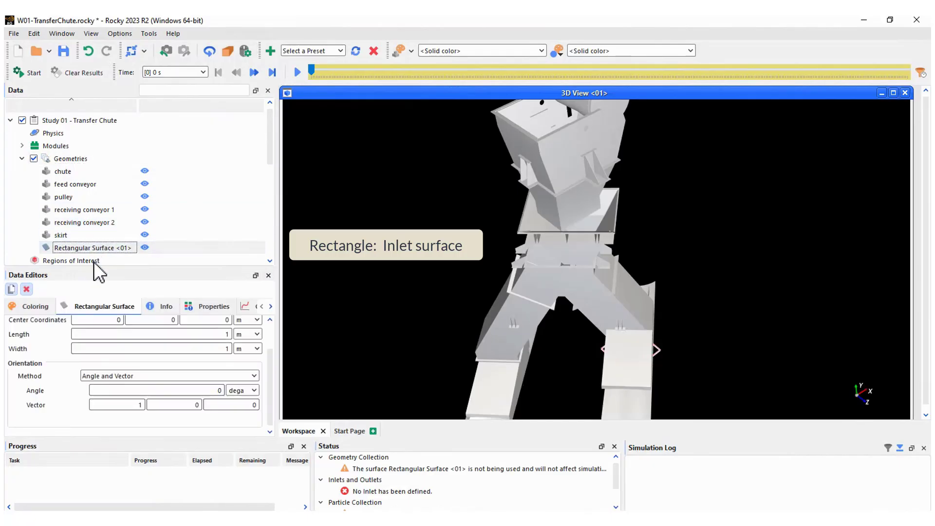
scroll(104, 343, up, 2)
drag(149, 324, 56, 325)
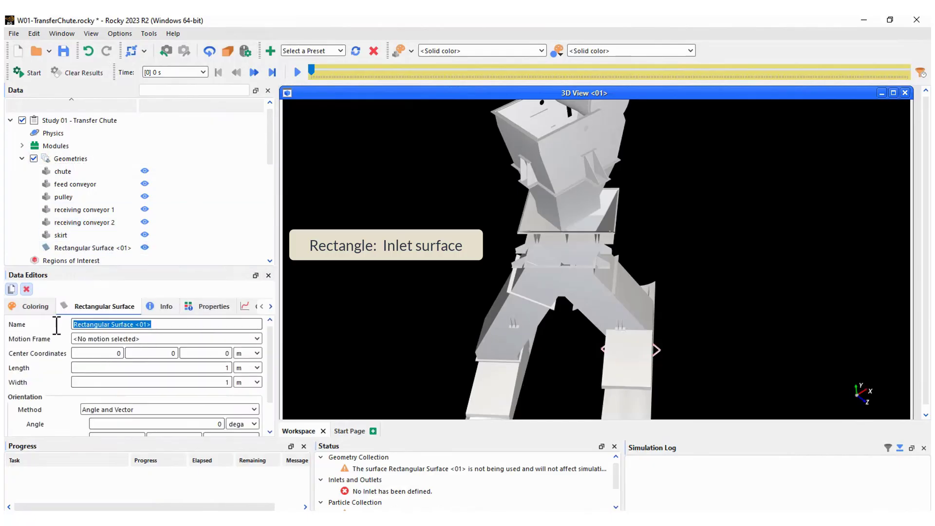
text(Inlet Surface)
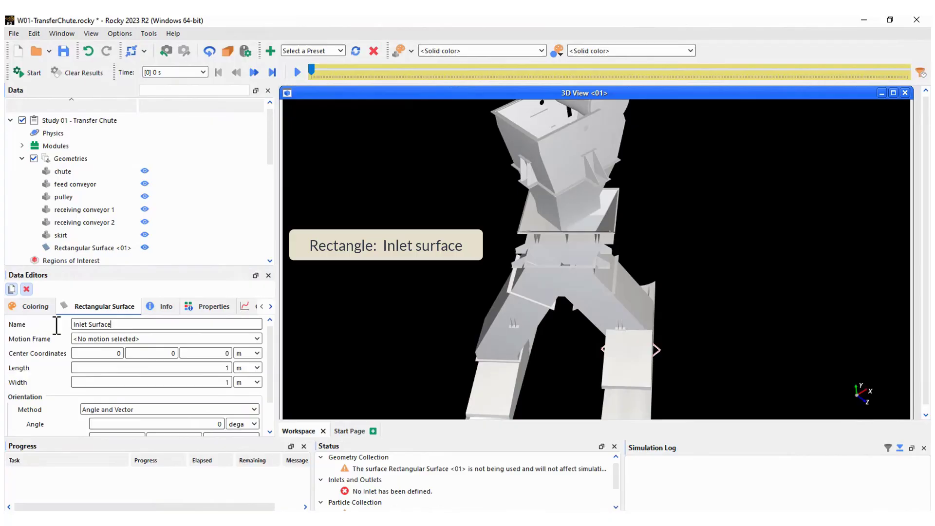
key(Tab)
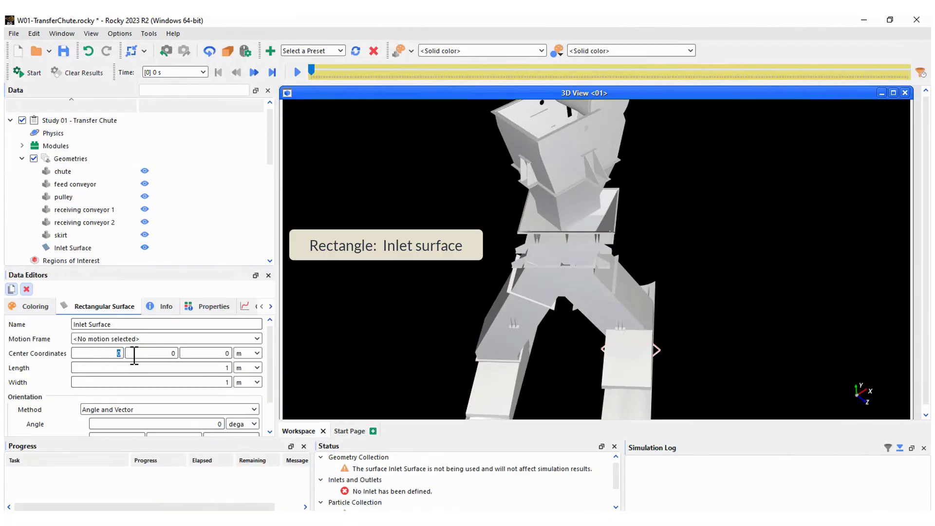
Place it at (2.5, 6.5, -1.08) m, 0.4 × 0.6 m, rotated 270° about vector (0,0,1)
text(2.5)
key(Tab)
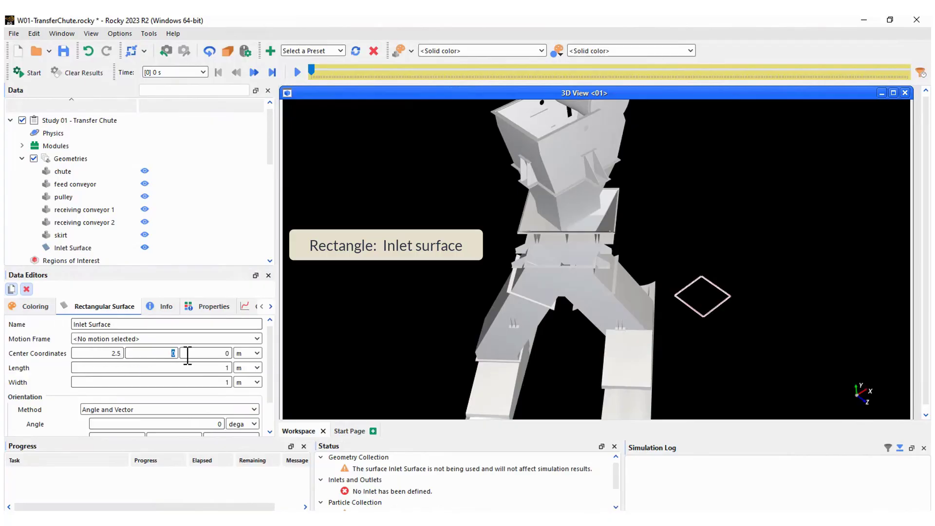
key(Tab)
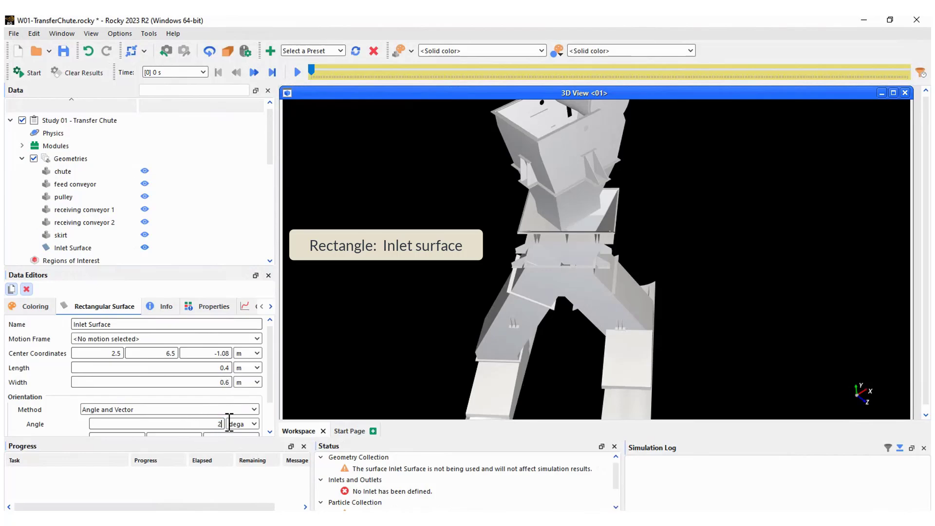
scroll(270, 381, down, 2)
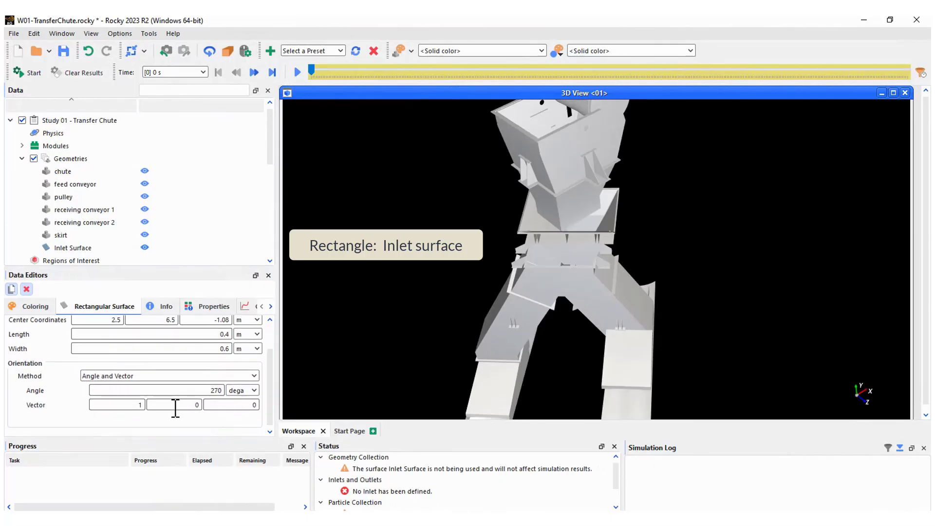
text(0)
click(255, 404)
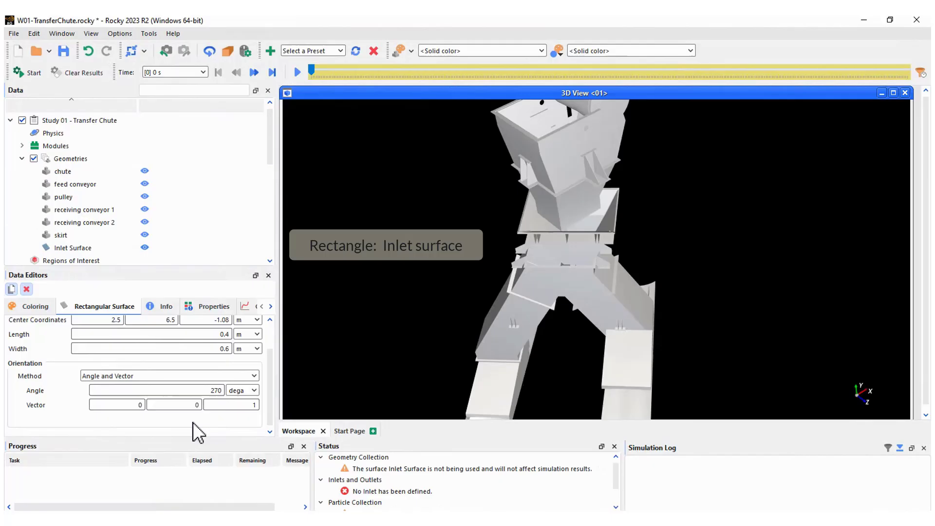
drag(672, 207, 672, 229)
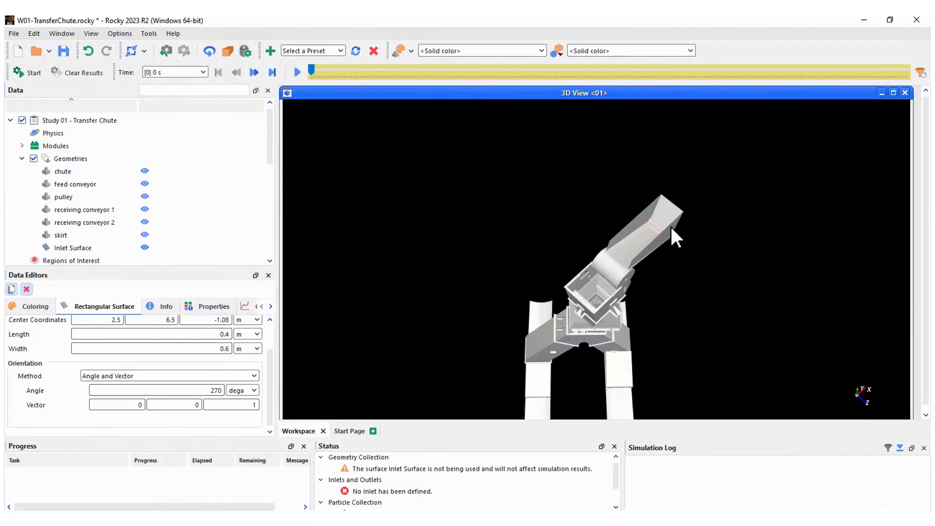
scroll(671, 227, up, 3)
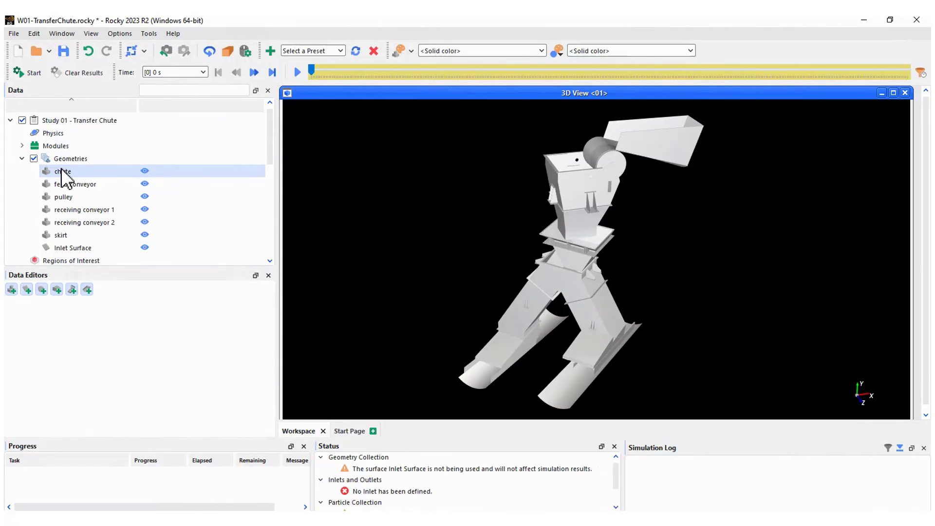
Turn on 70 transparency for the chute and the feed conveyor
click(62, 171)
click(38, 309)
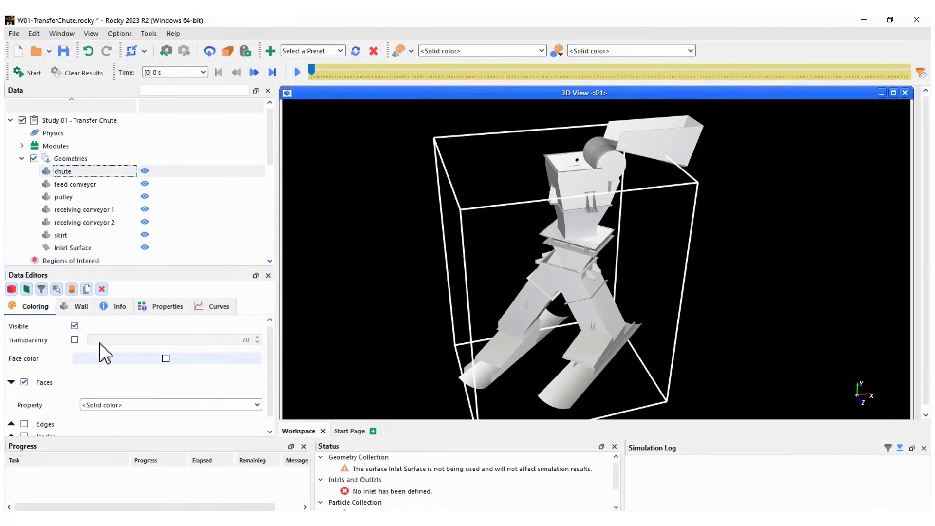
click(75, 339)
click(67, 185)
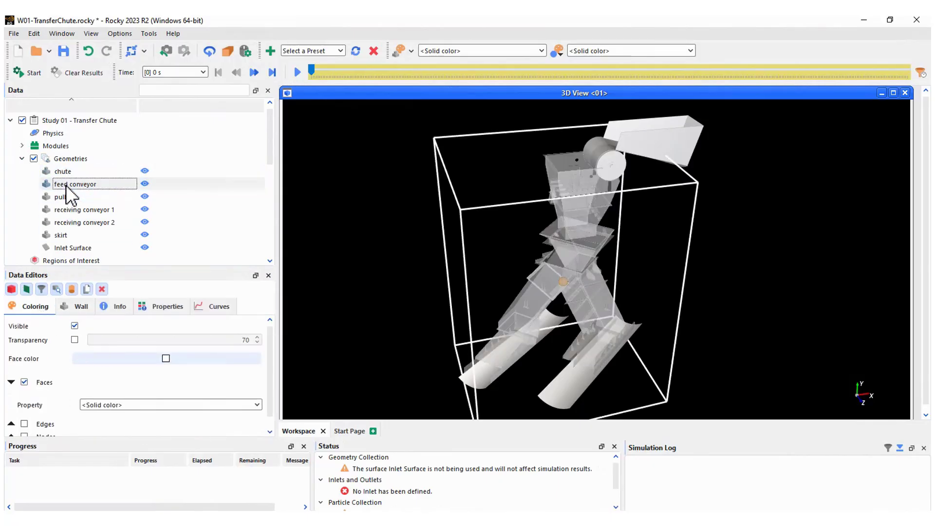
click(74, 339)
Make receiving conveyors 1 and 2 and the Inlet Surface transparent as well
click(73, 210)
click(75, 340)
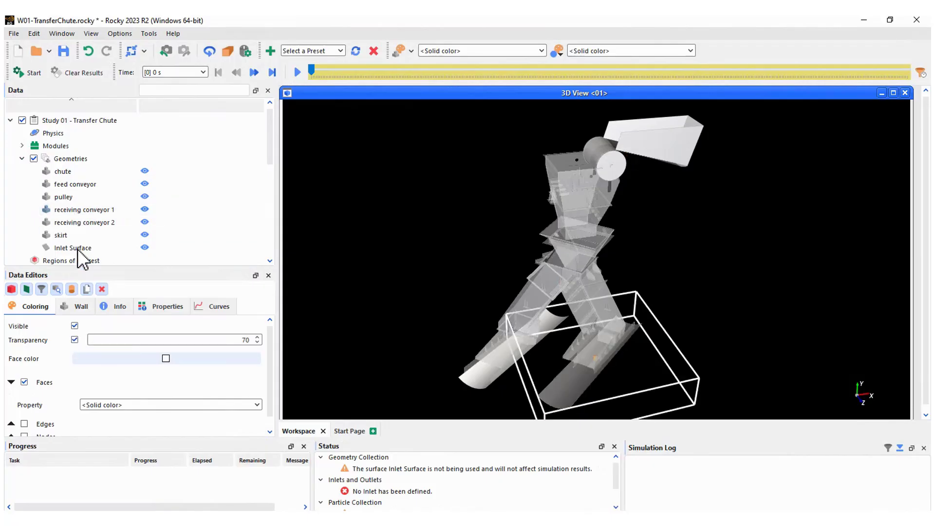
click(77, 222)
click(74, 340)
click(74, 339)
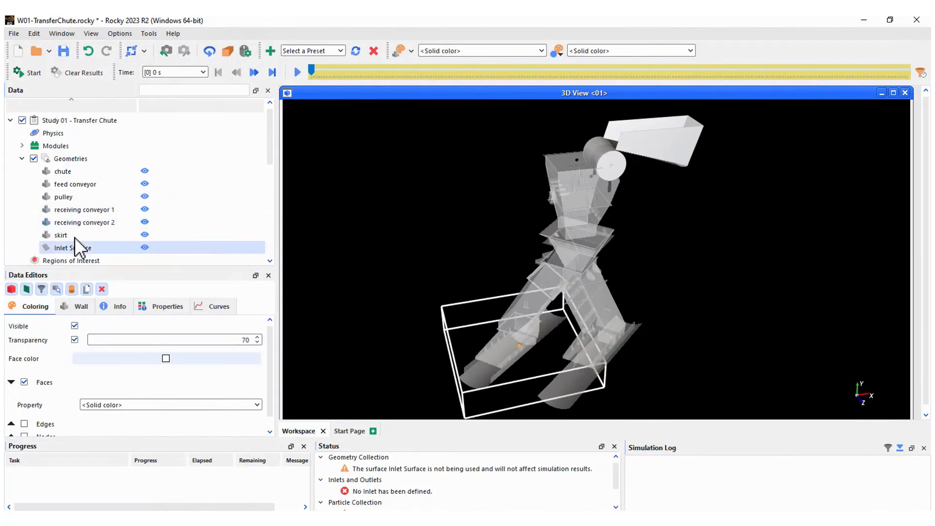
click(73, 247)
click(74, 339)
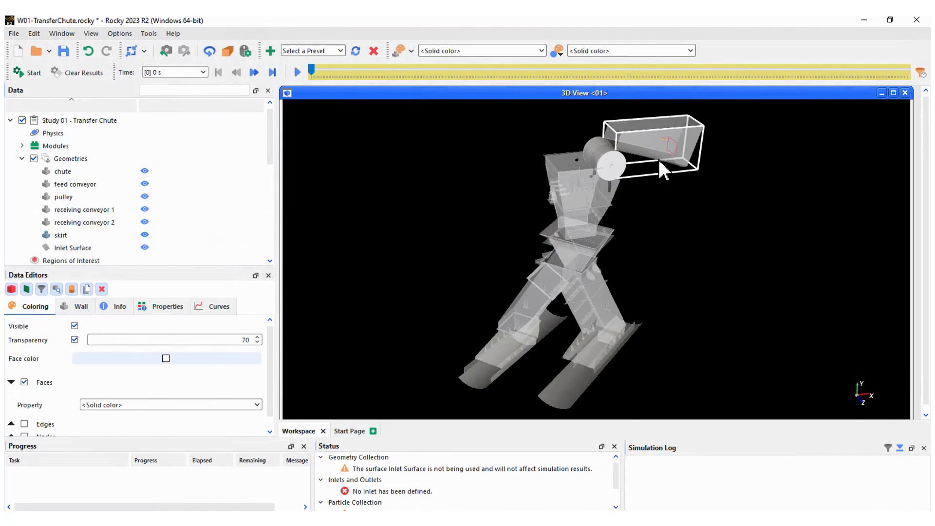
scroll(272, 171, down, 1)
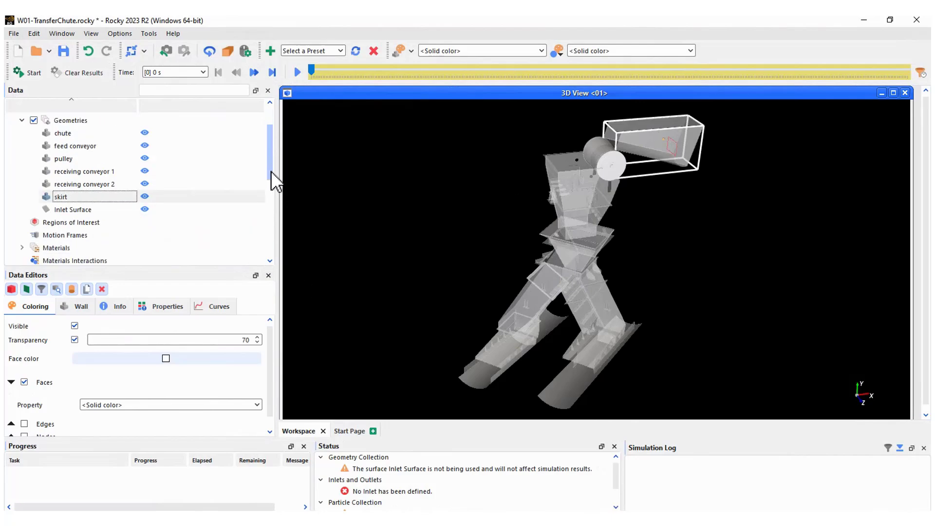
Create a motion frame named Feed Conveyor Motion at (1.82, 6.65, -1.08) m, angled 159.867°
click(78, 236)
right_click(77, 236)
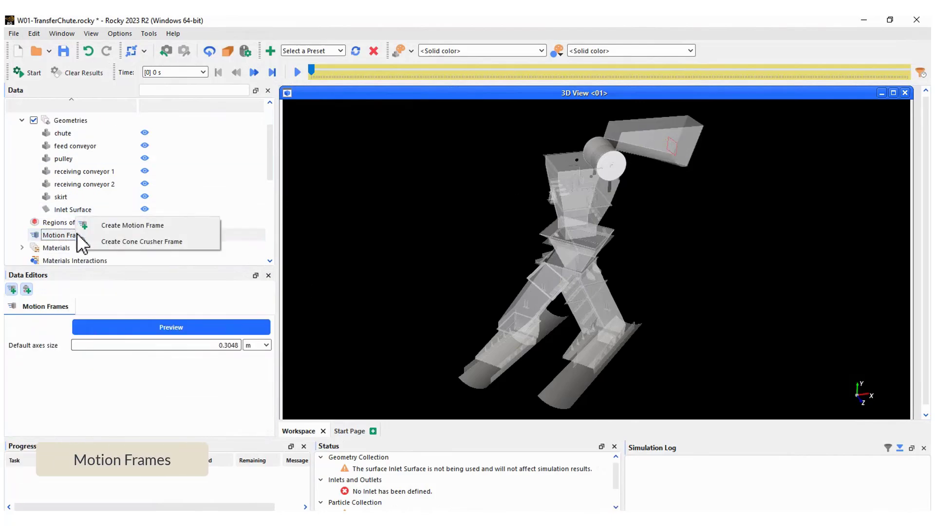
click(133, 226)
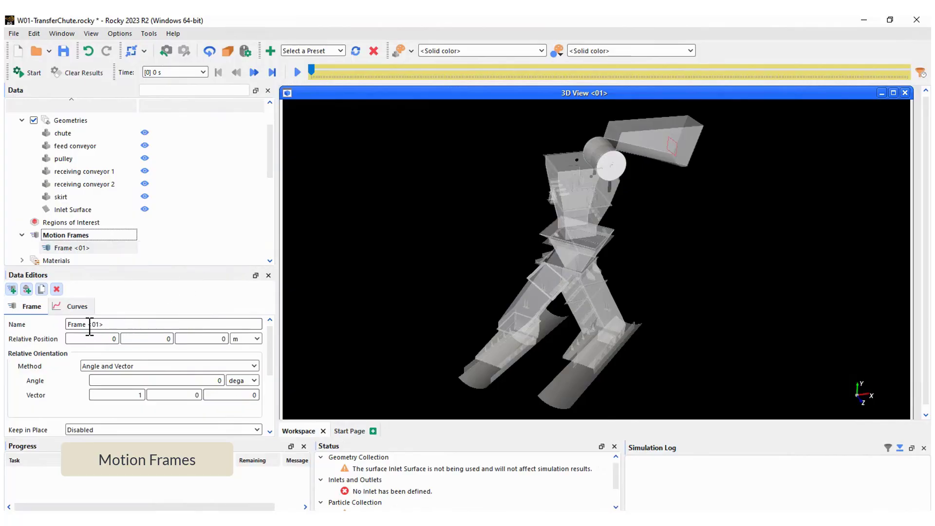
triple_click(90, 325)
text(f)
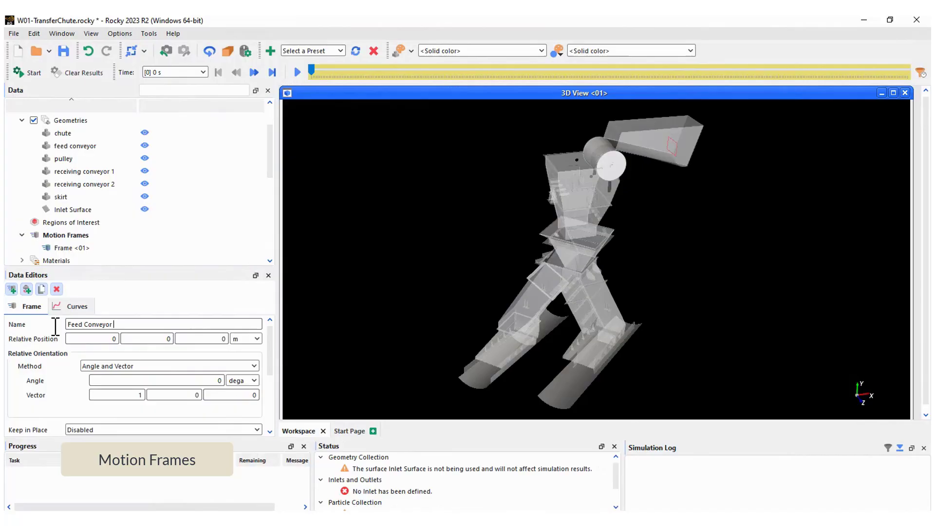
key(Tab)
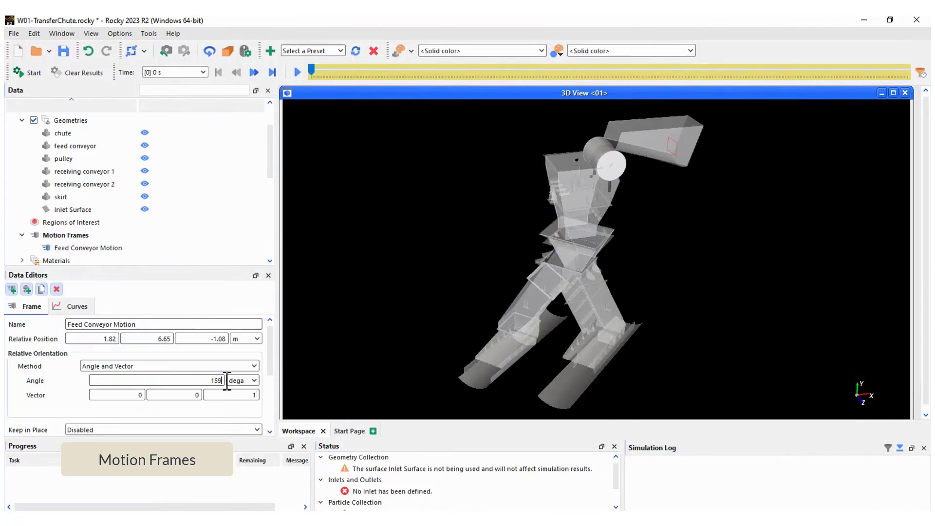
Keep the frame in place globally and add a 0–1000 s translation at 2.5 m/s
click(204, 431)
click(146, 451)
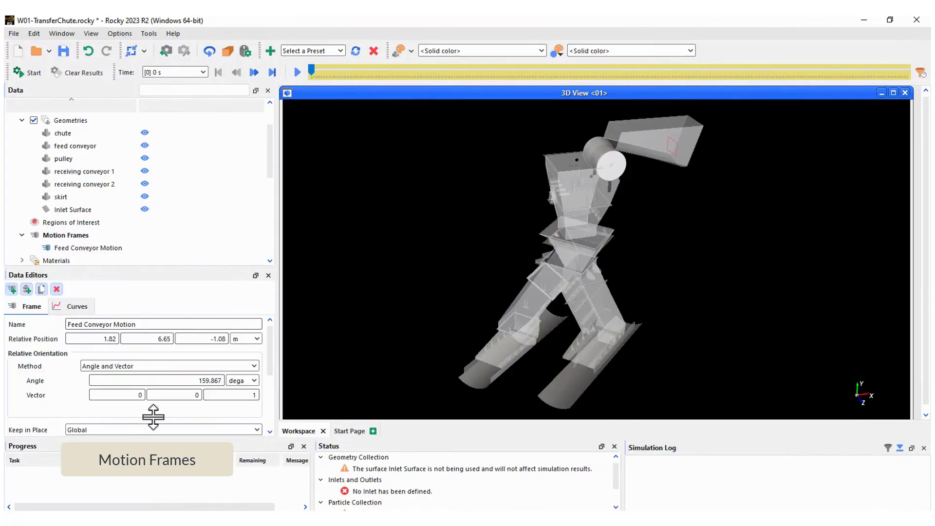
scroll(276, 377, down, 1)
scroll(273, 385, down, 3)
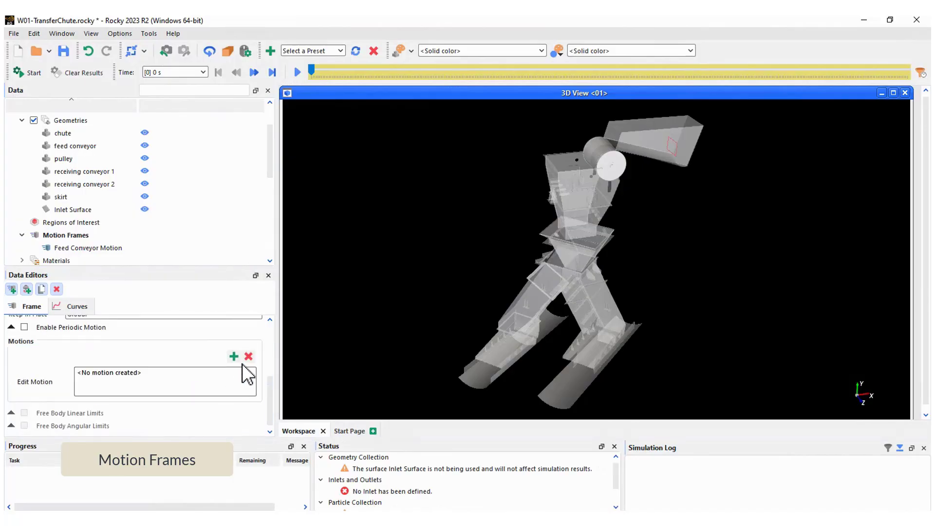
click(233, 356)
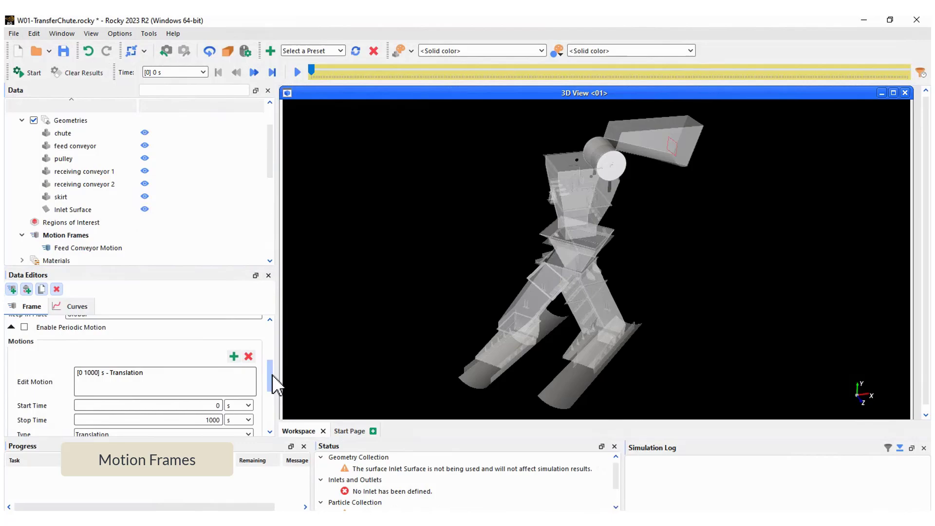
drag(271, 386, 271, 407)
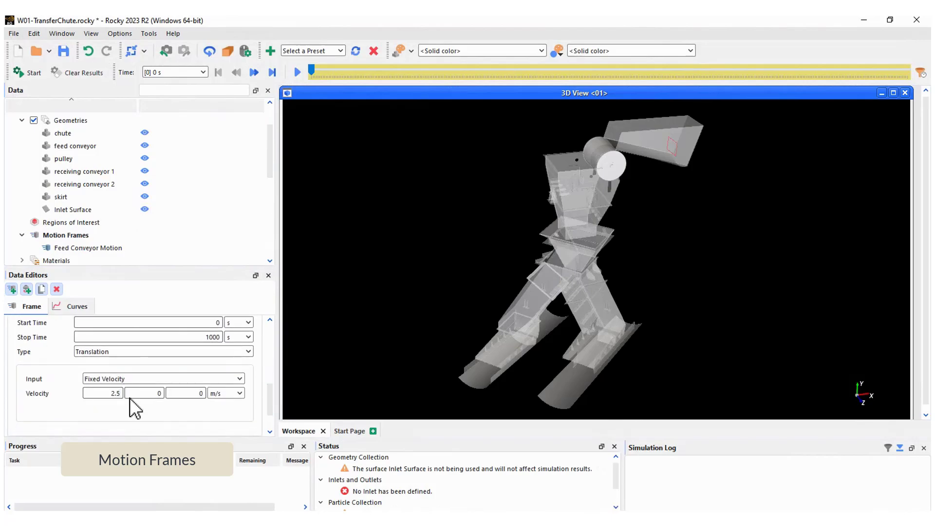
Create a second motion frame named Receiving Conveyor Motion
right_click(82, 236)
click(98, 227)
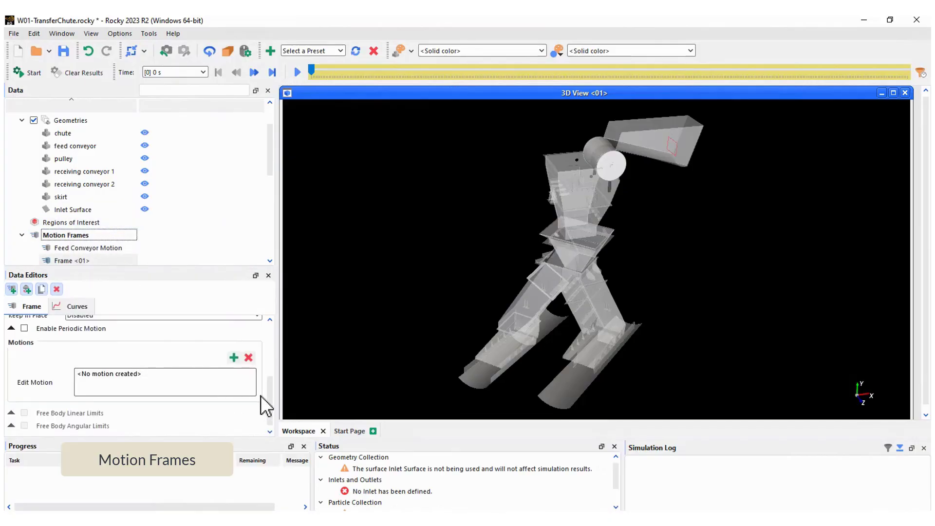
scroll(271, 343, up, 5)
drag(150, 323, 62, 325)
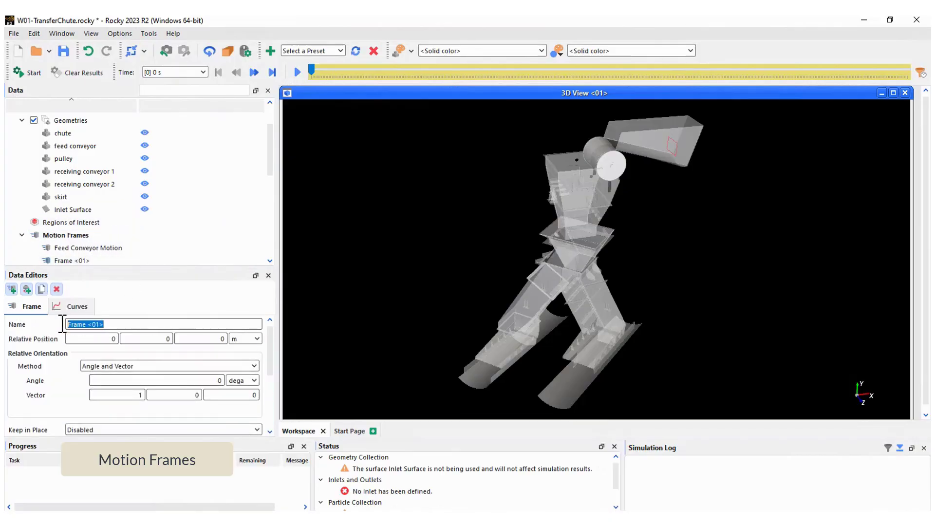
text(Receiving Conveyor Motion)
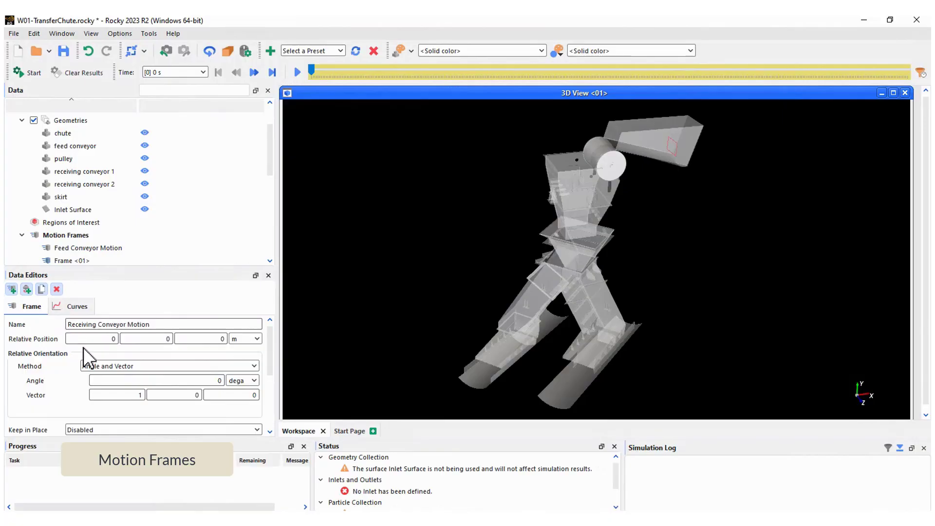
Keep it in place globally with a translation at fixed velocity (-1.421, 0.313, 1.372) m/s
click(117, 430)
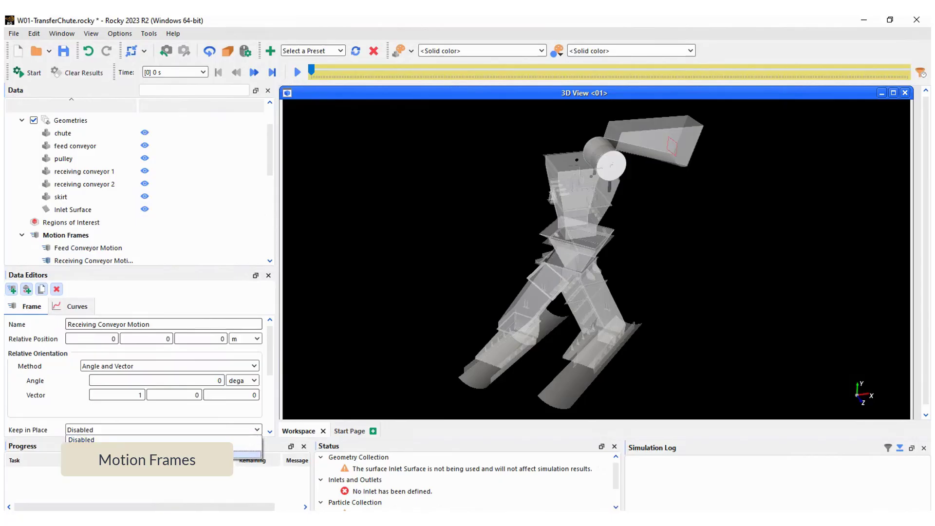
click(146, 452)
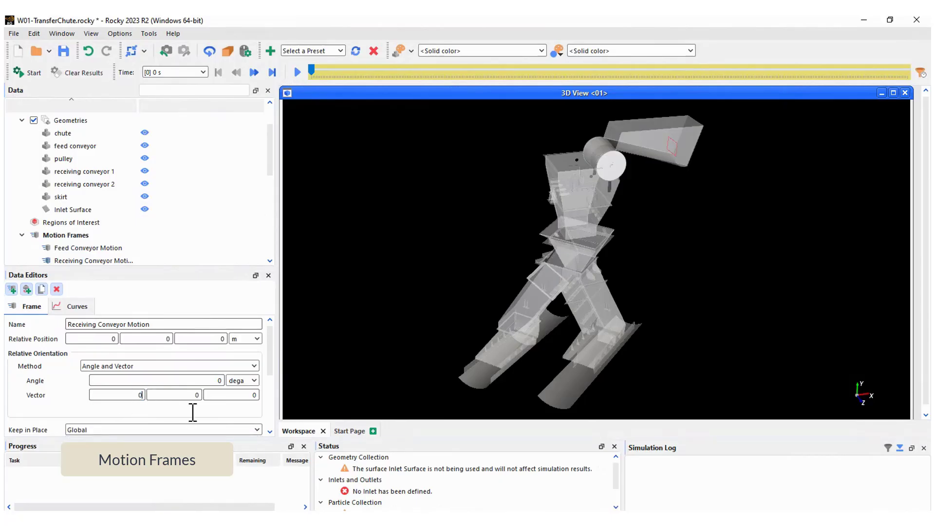
drag(272, 358, 267, 418)
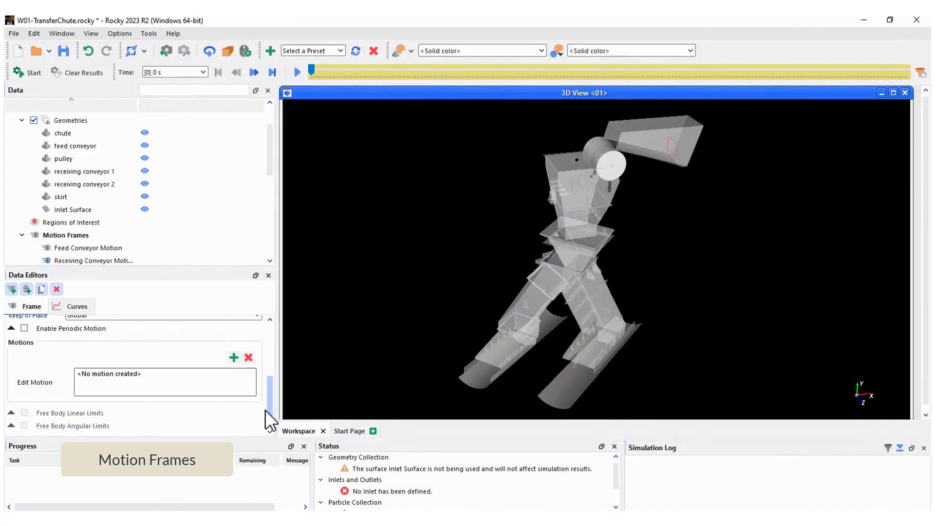
click(234, 357)
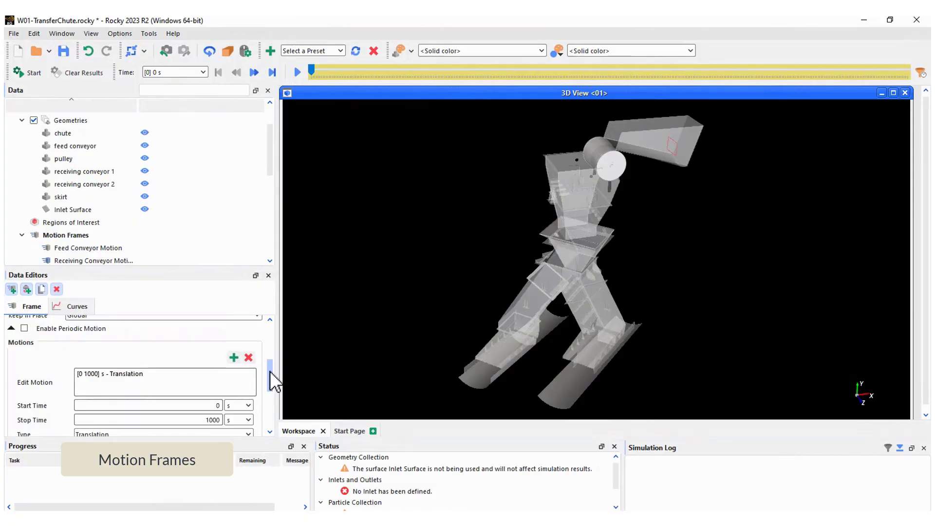
drag(271, 373, 273, 423)
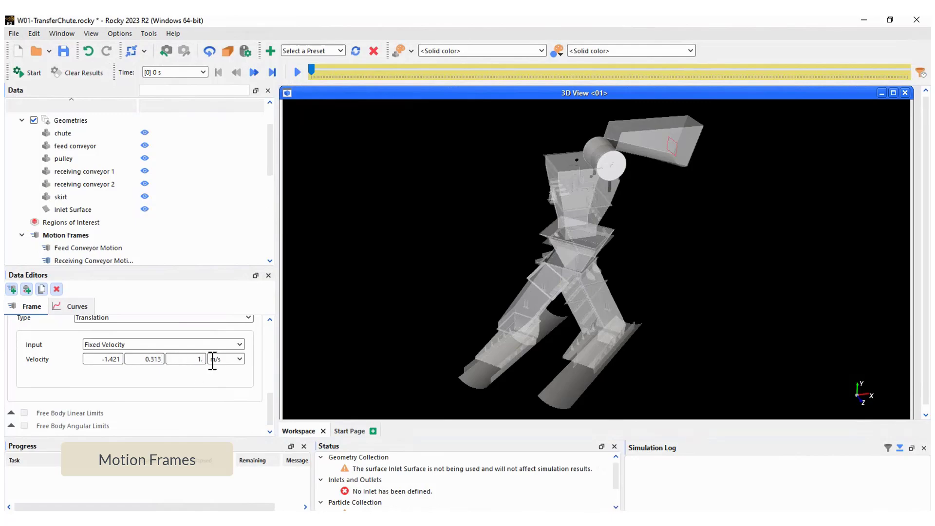
text(372)
scroll(270, 328, up, 5)
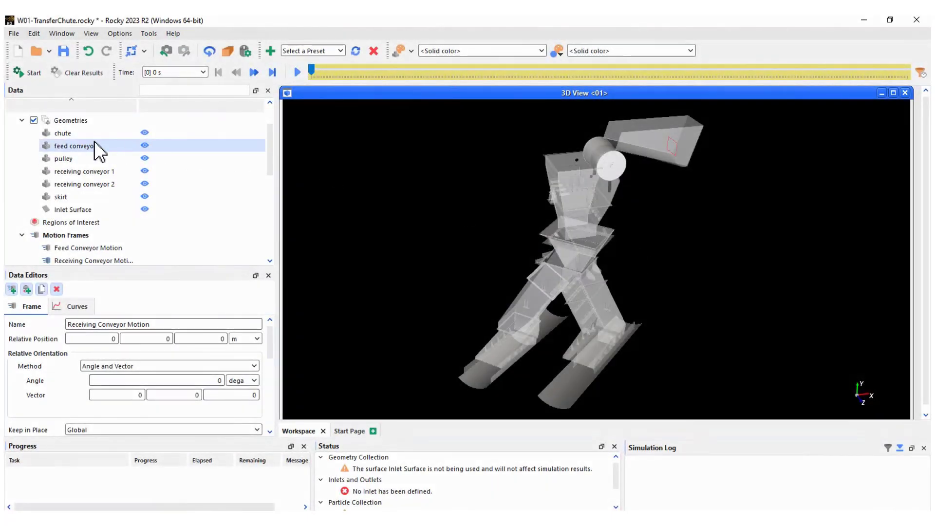
Assign the Feed Conveyor Motion frame to the feed conveyor wall
click(73, 146)
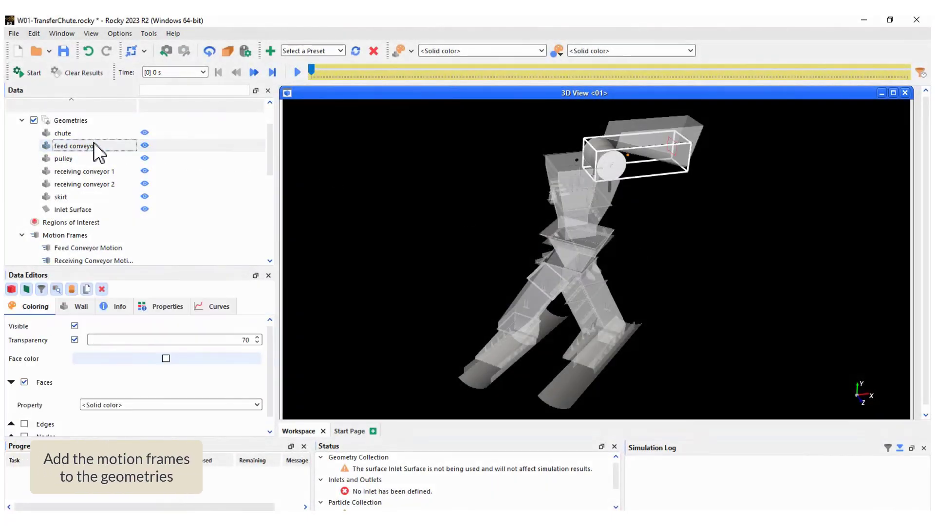
click(81, 305)
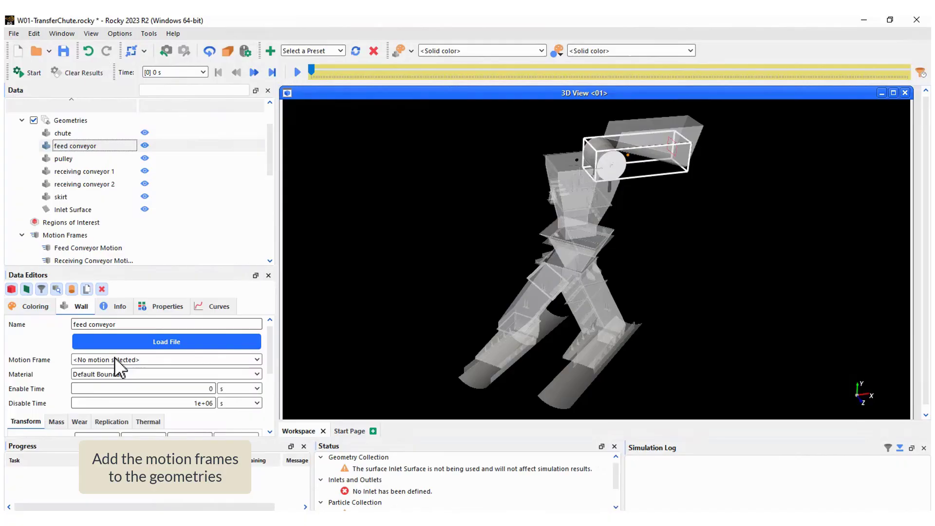
click(118, 360)
click(117, 373)
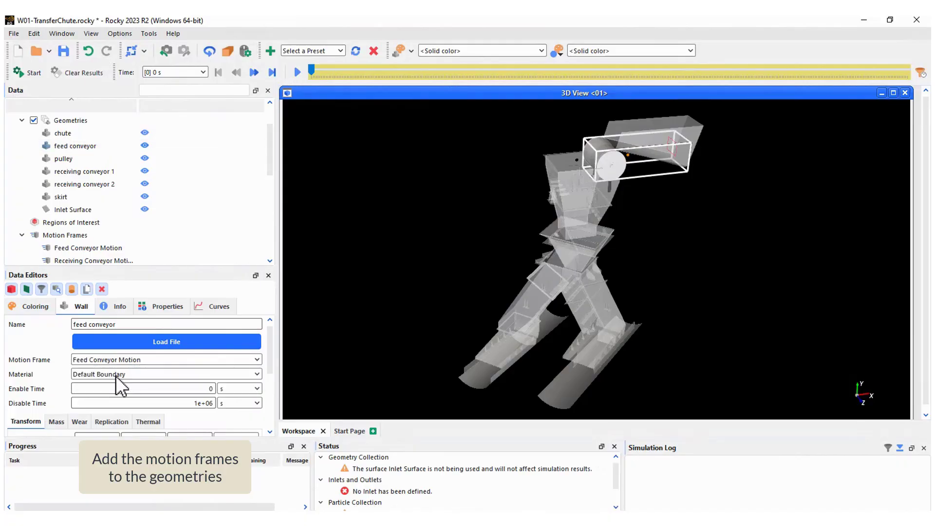
Assign the Receiving Conveyor Motion frame to receiving conveyor 1
click(103, 171)
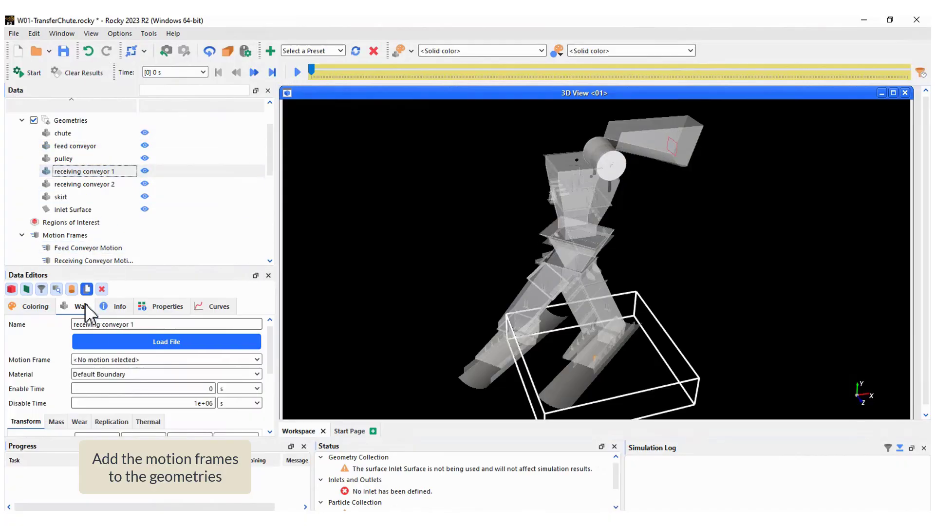
click(108, 358)
click(111, 385)
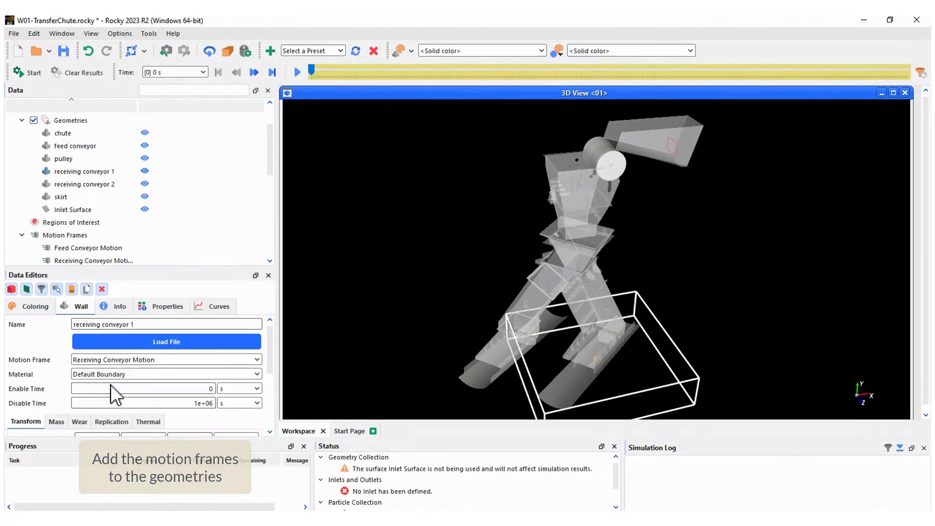
scroll(63, 234, down, 1)
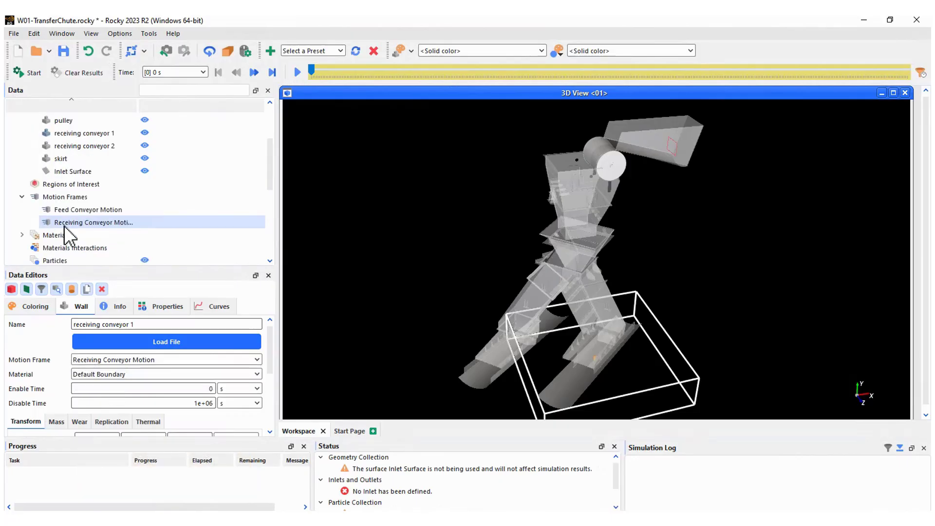
Review Default Belt, Default Boundary and Default Particles materials (bulk density 1600 kg/m3)
double_click(57, 235)
scroll(78, 219, down, 3)
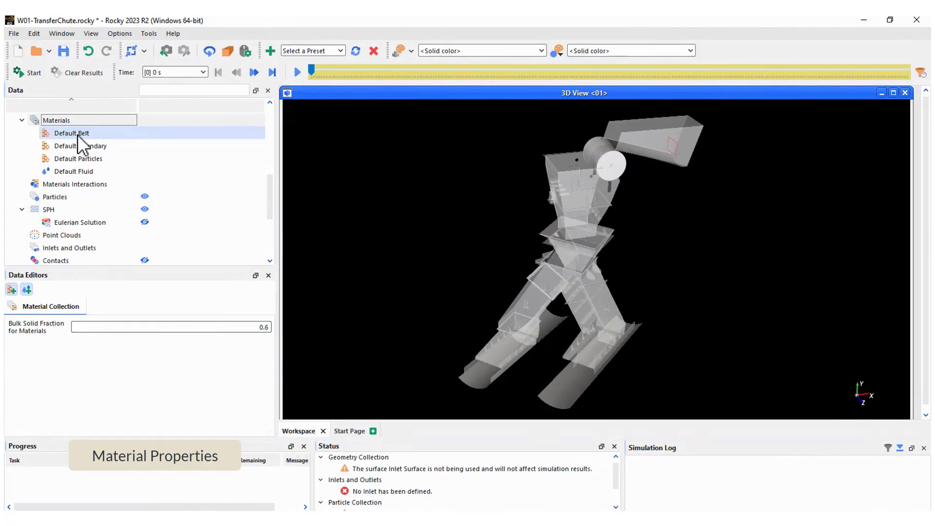
click(78, 136)
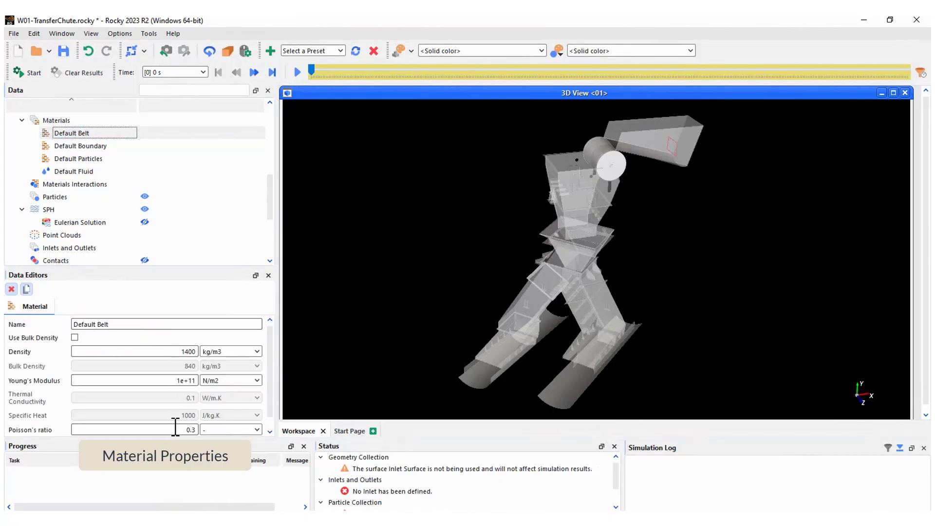
click(84, 147)
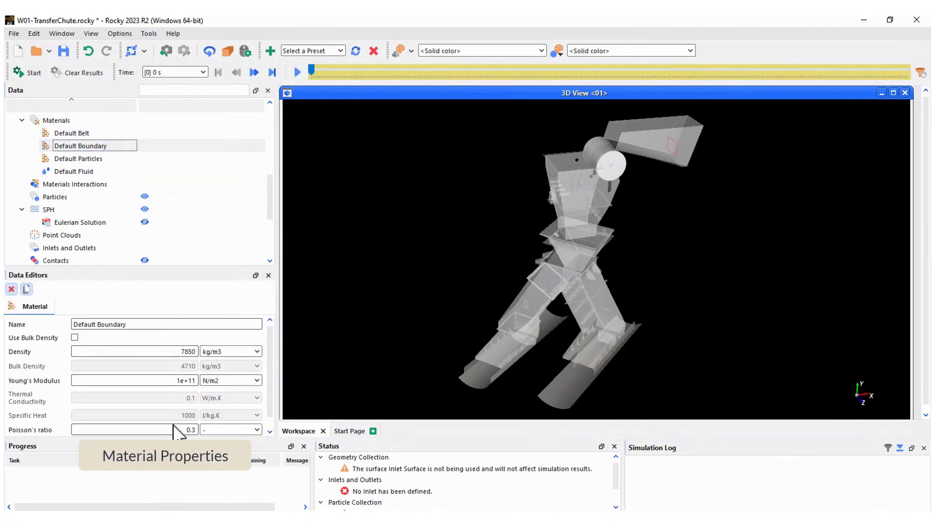
click(78, 159)
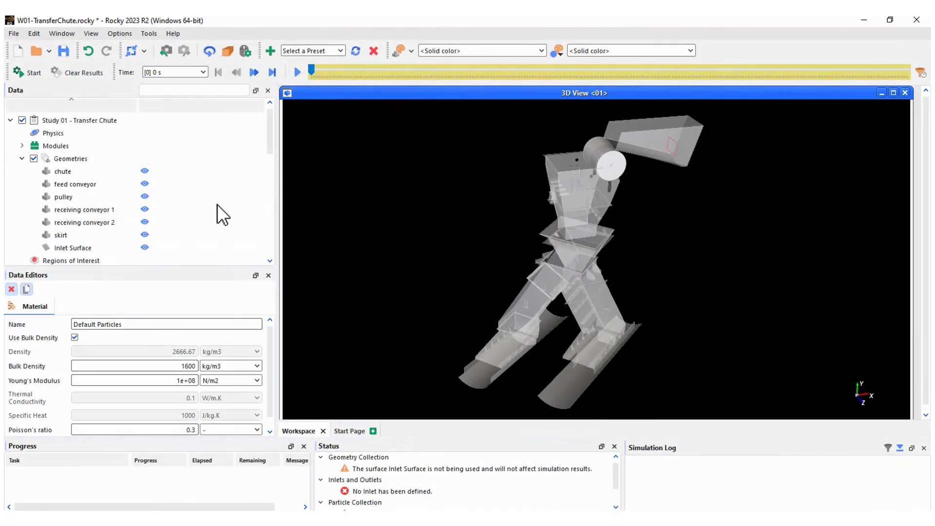
Set the feed conveyor, receiving conveyor 1 and receiving conveyor 2 material to Default Belt
click(81, 183)
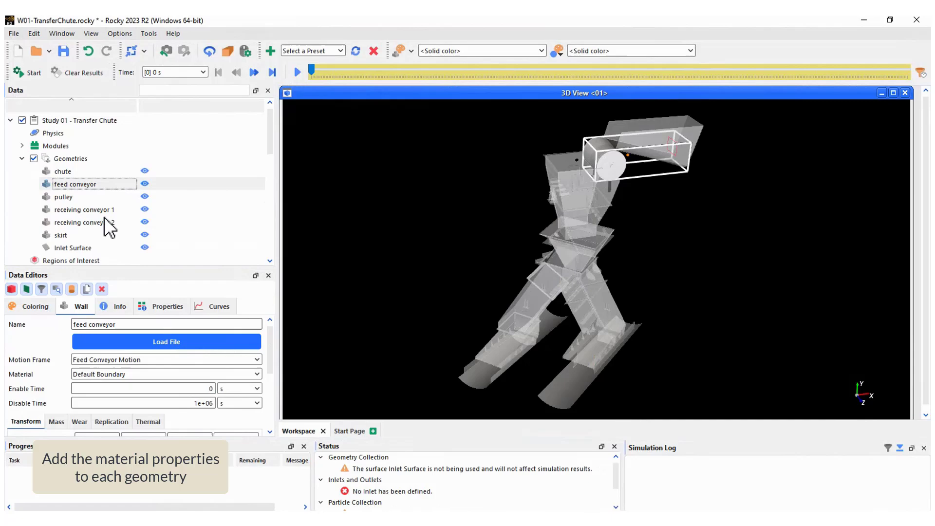
click(181, 374)
click(130, 392)
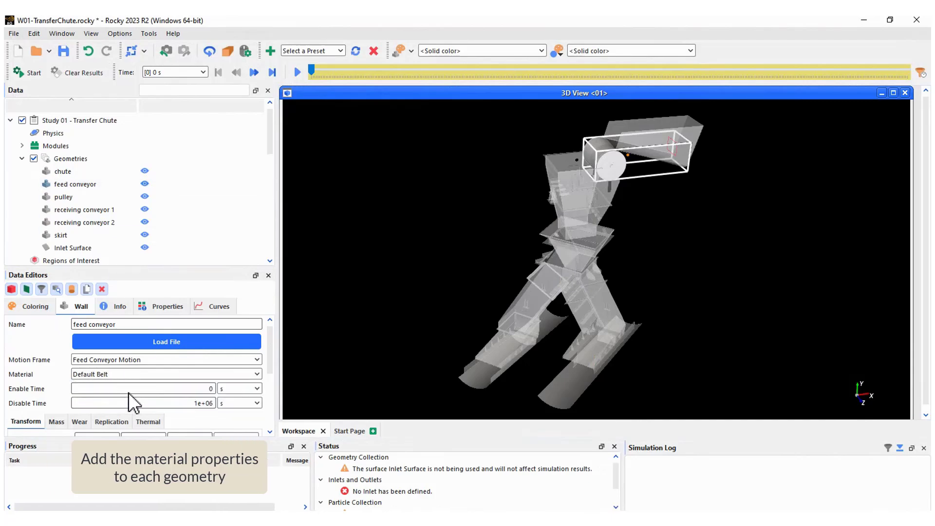
click(96, 211)
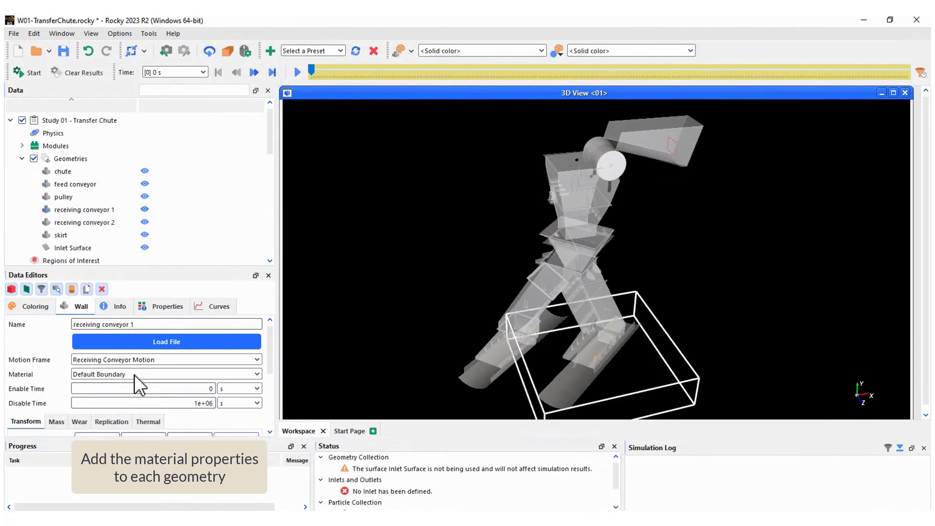
click(134, 374)
click(118, 391)
click(93, 222)
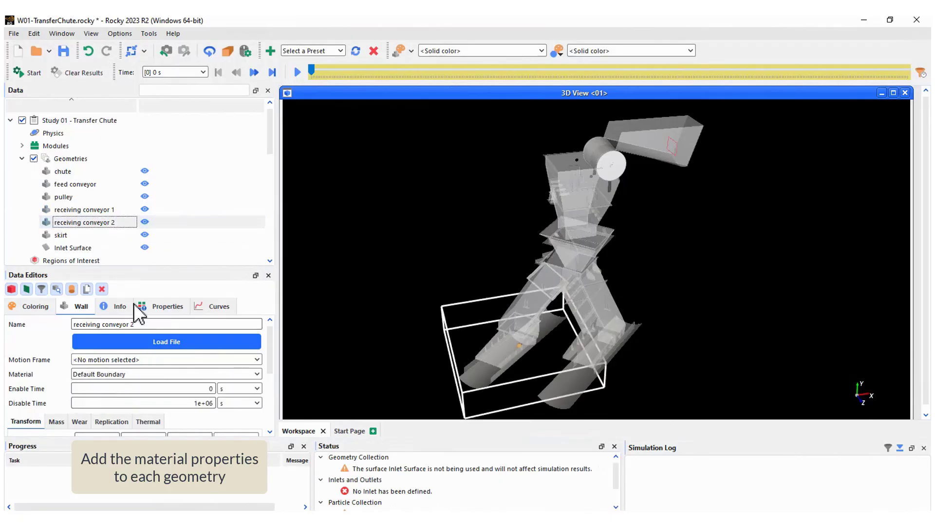
click(138, 375)
click(124, 392)
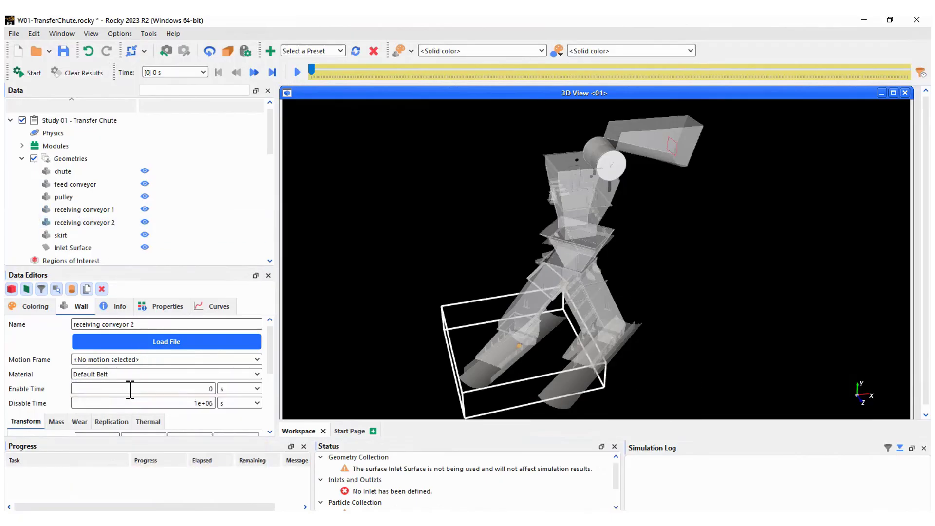
scroll(120, 214, down, 2)
scroll(120, 214, down, 3)
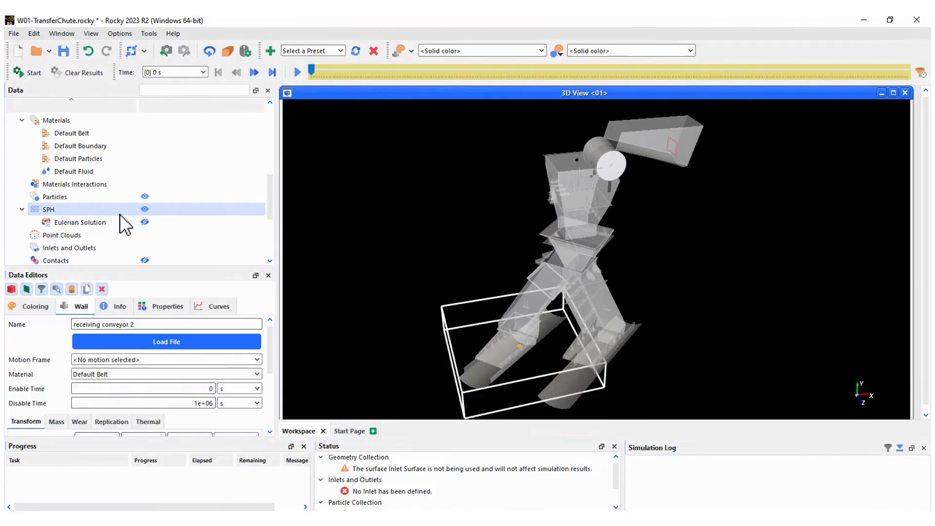
Set the Default Particles–Default Particles interaction to 0.55 friction and 0.2 restitution
click(102, 184)
click(132, 308)
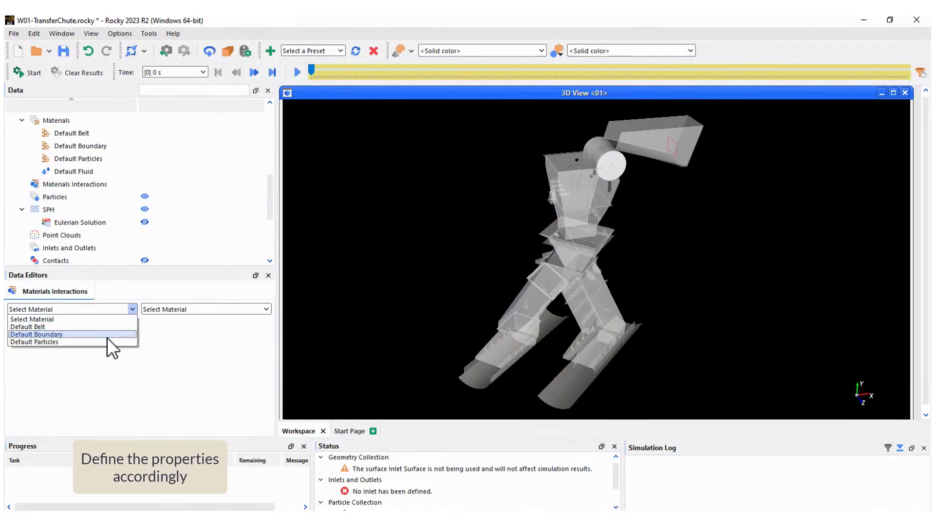
click(105, 342)
click(221, 308)
click(190, 343)
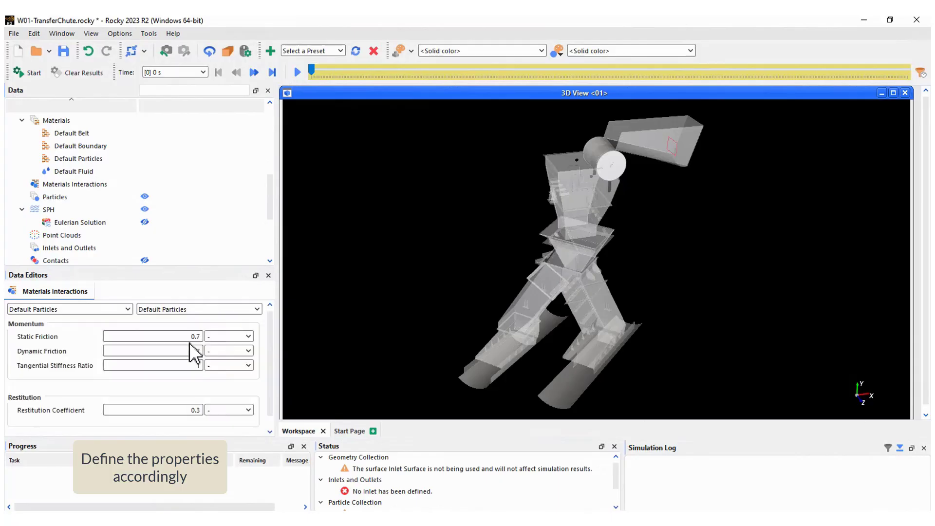
double_click(195, 337)
text(0.2)
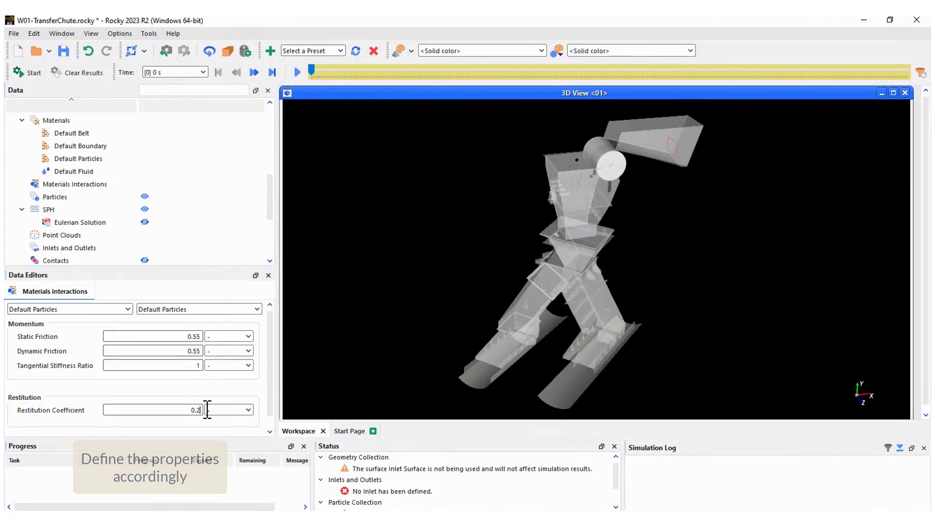
Switch to the Default Particles pairs with Default Belt and Default Boundary
click(142, 309)
click(150, 326)
click(199, 309)
click(191, 336)
Create a new particle definition, Particle <01>, under the Particles group
click(85, 198)
right_click(84, 199)
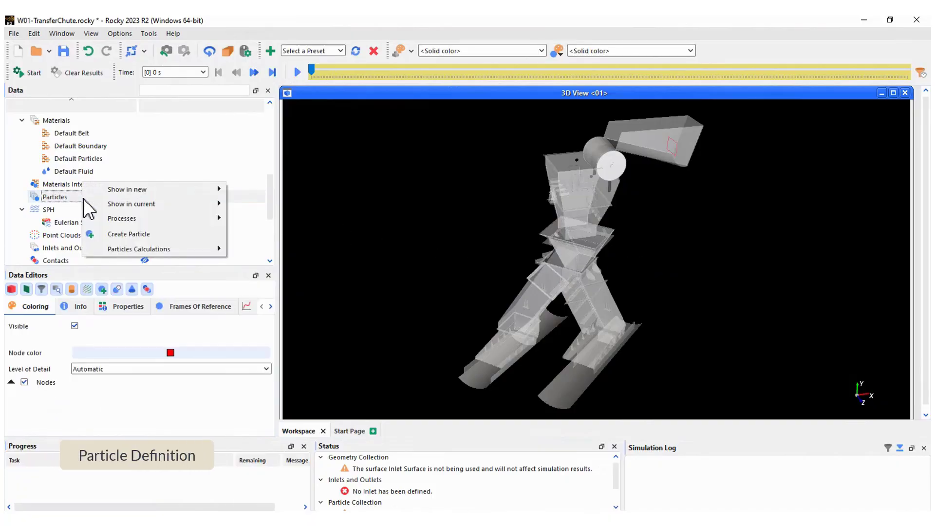
click(148, 235)
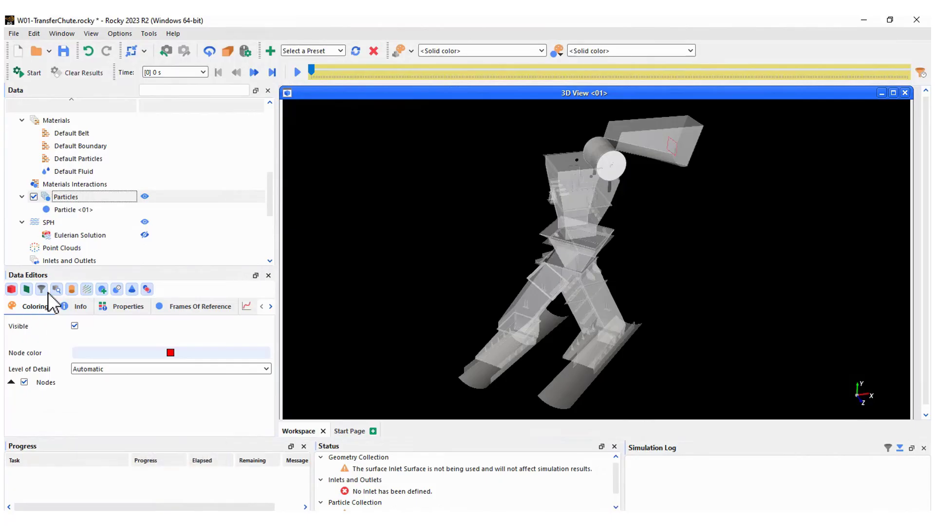
Review Particle <01>'s size settings and set its Rolling Resistance to 0.28
click(73, 209)
click(45, 392)
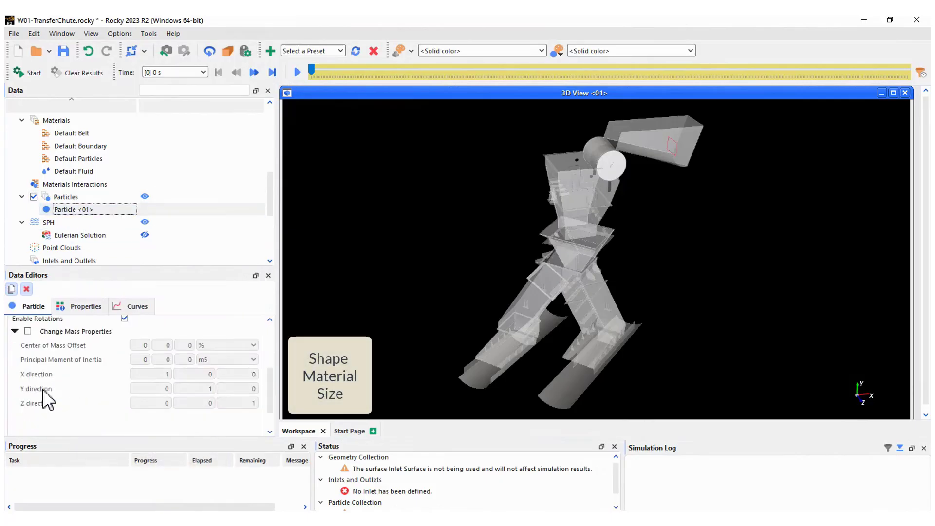
scroll(45, 397, up, 3)
click(17, 358)
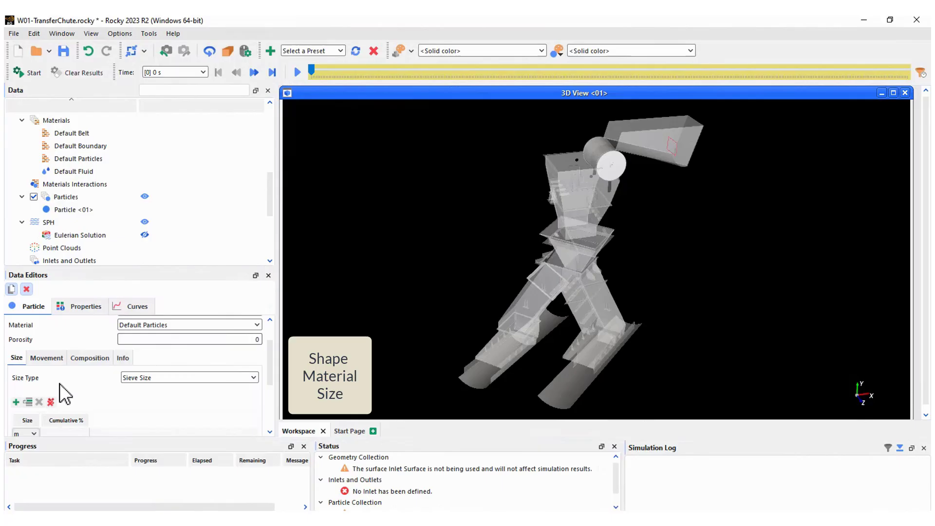
scroll(29, 412, down, 2)
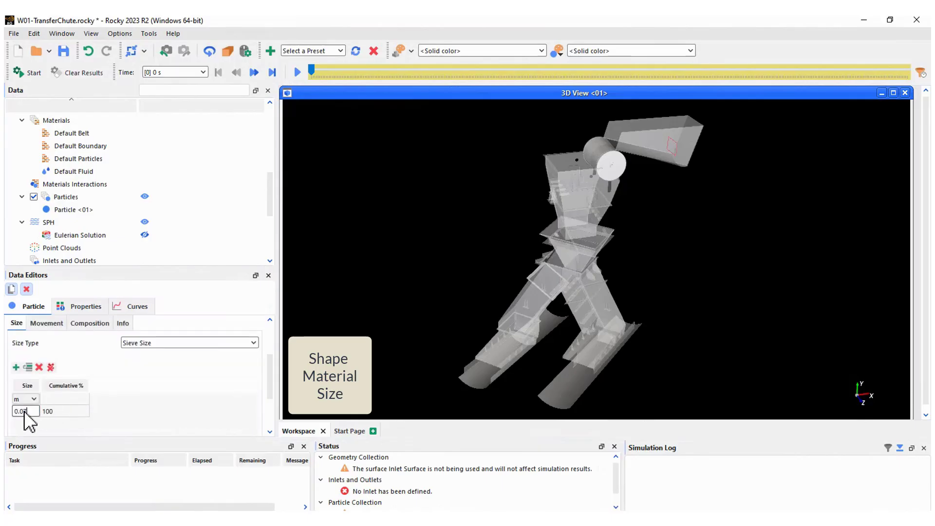
click(46, 324)
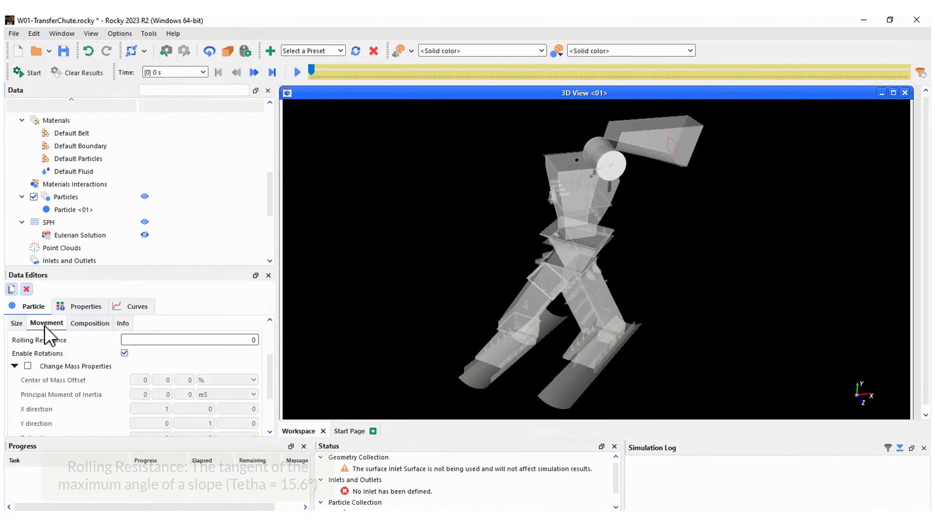
click(254, 340)
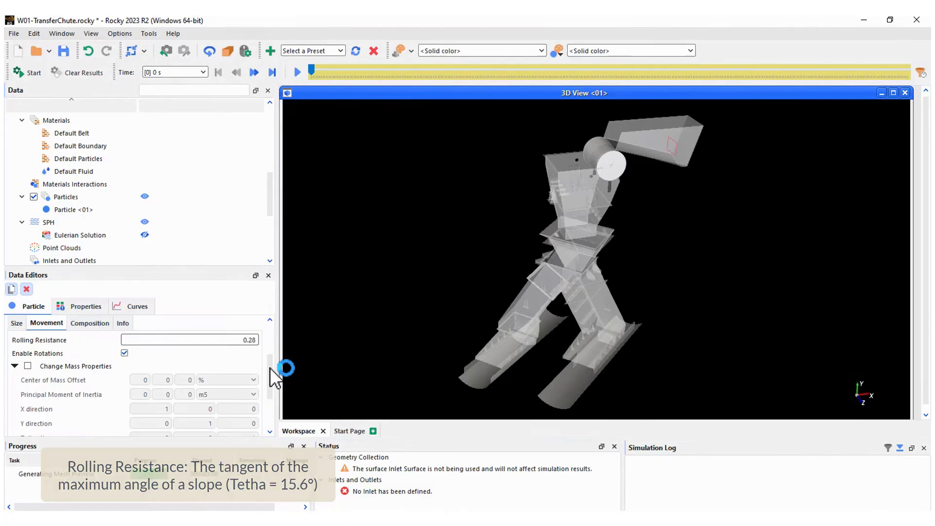
scroll(272, 346, up, 4)
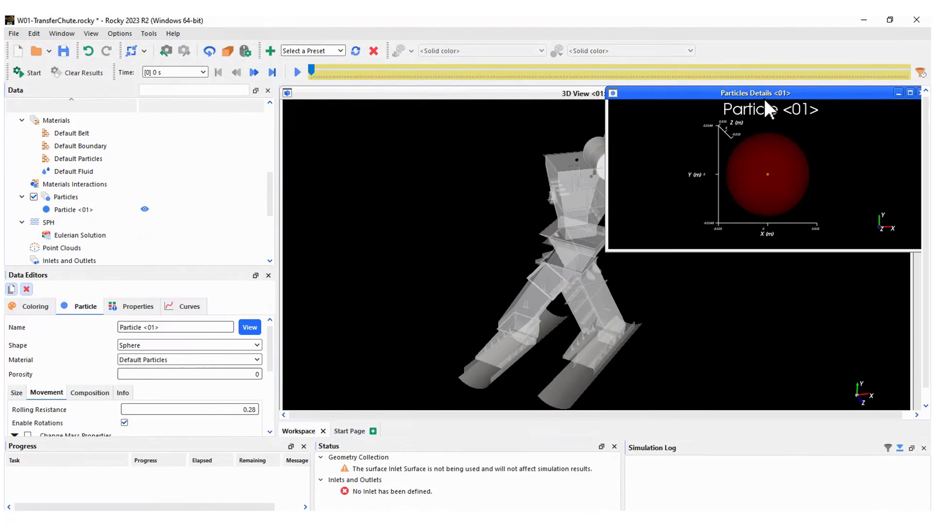
drag(768, 97, 487, 167)
scroll(501, 256, down, 2)
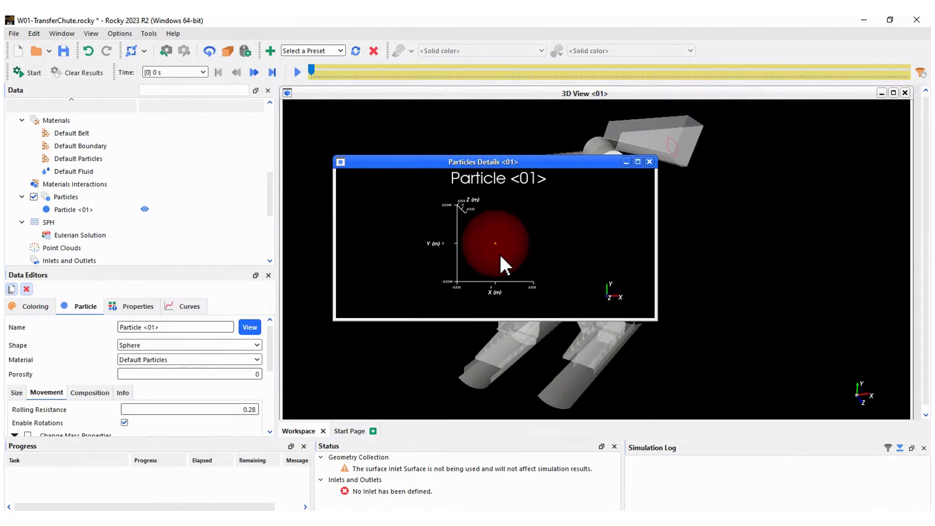
drag(481, 253, 428, 290)
drag(585, 162, 832, 248)
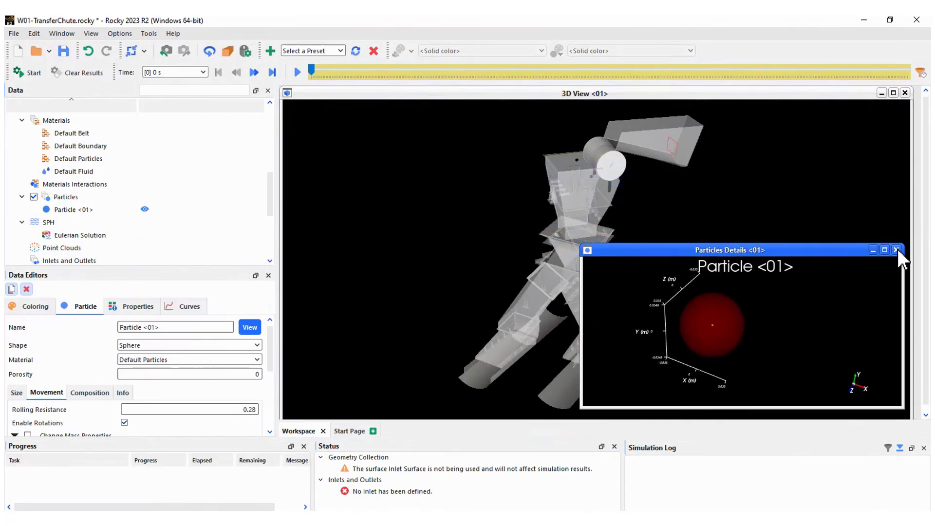
click(897, 249)
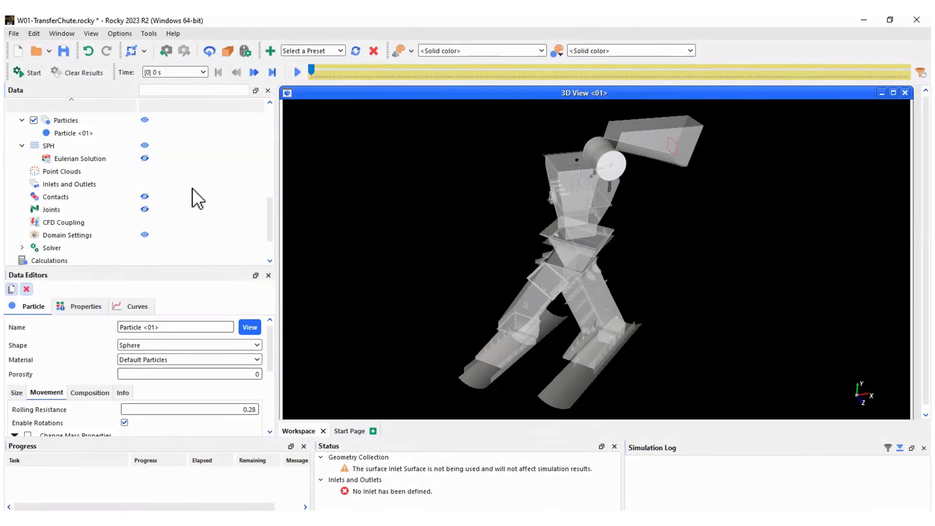
Add Particle Inlet <01> with Inlet Surface as its entry point
right_click(83, 186)
click(132, 174)
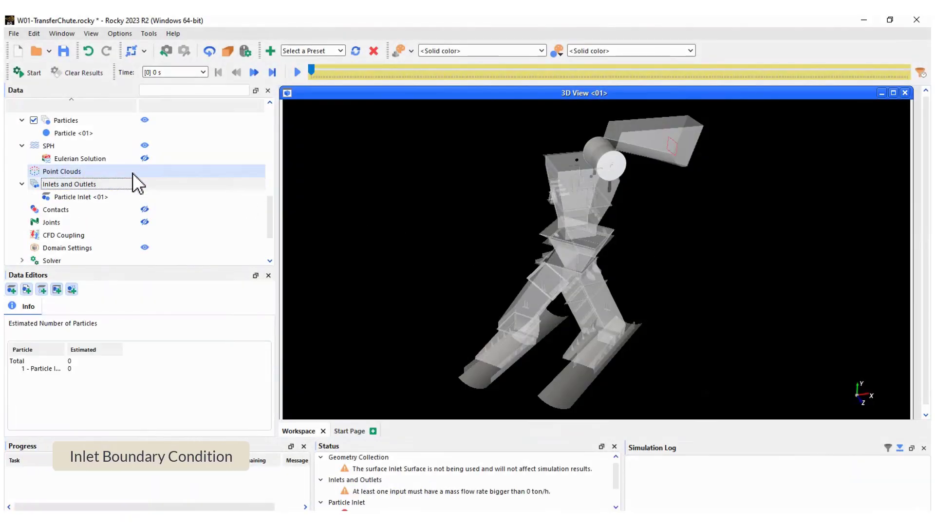
click(96, 195)
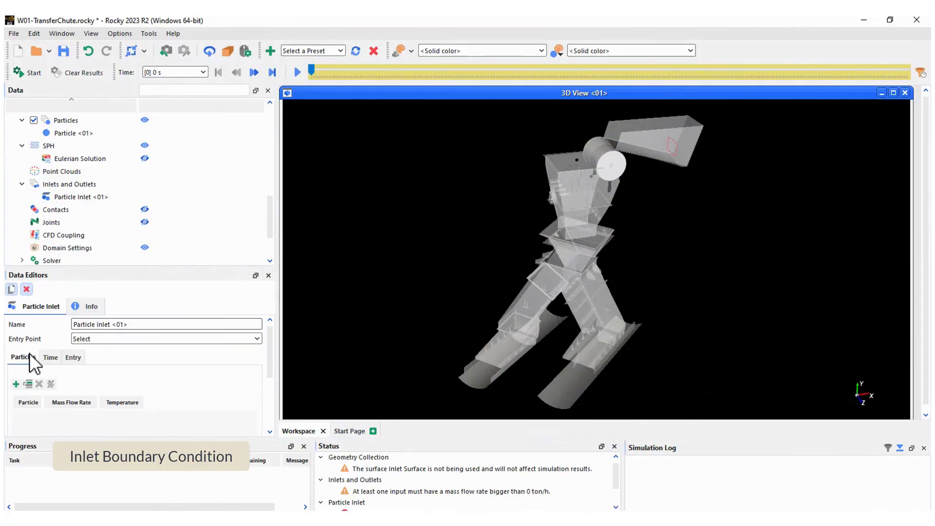
click(121, 338)
click(109, 355)
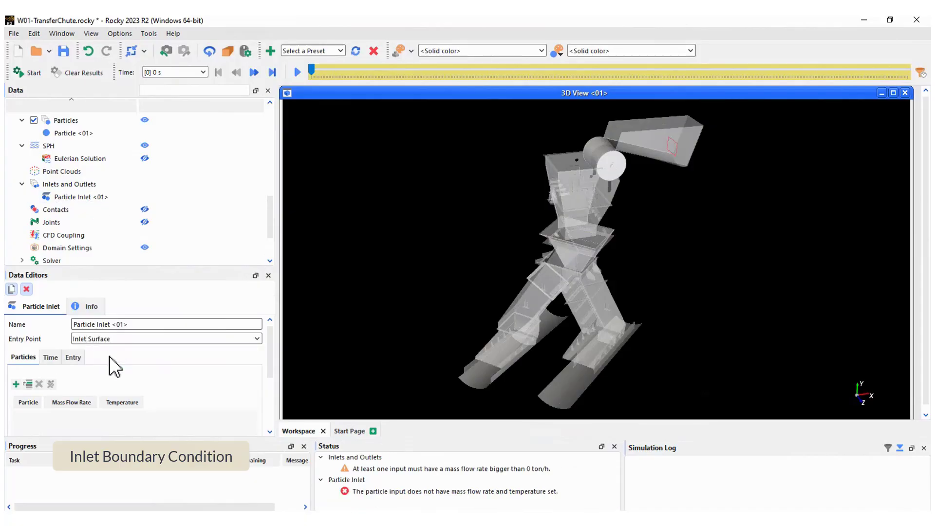
Feed Particle <01> through the inlet at 1000 t/h
click(16, 384)
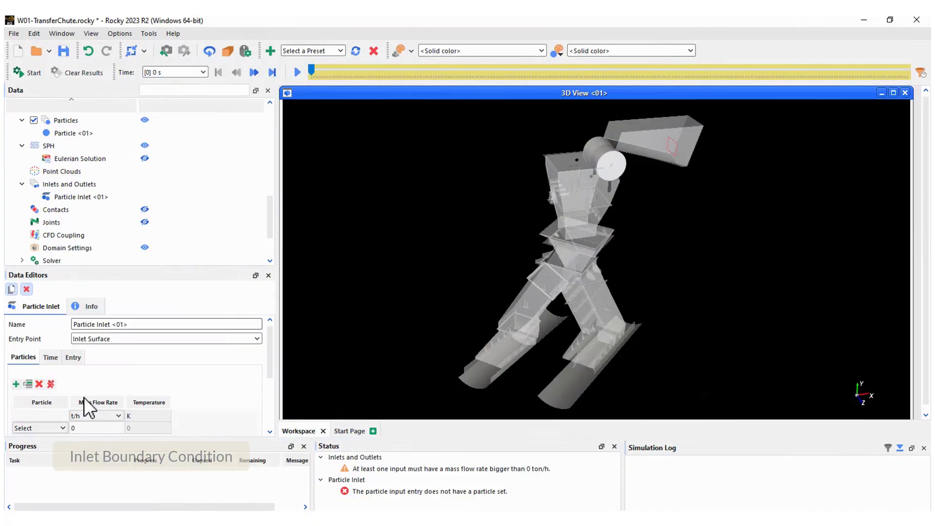
scroll(78, 397, down, 1)
click(62, 394)
click(51, 412)
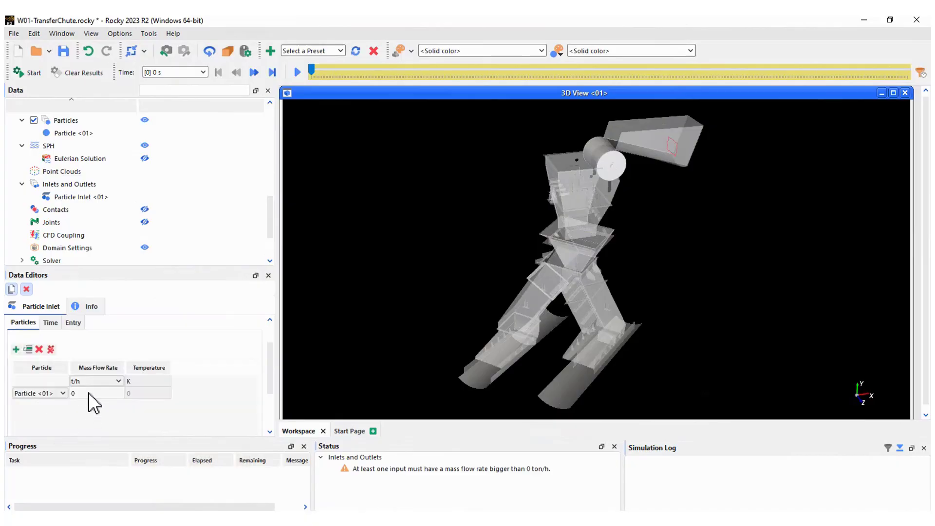
text(1000)
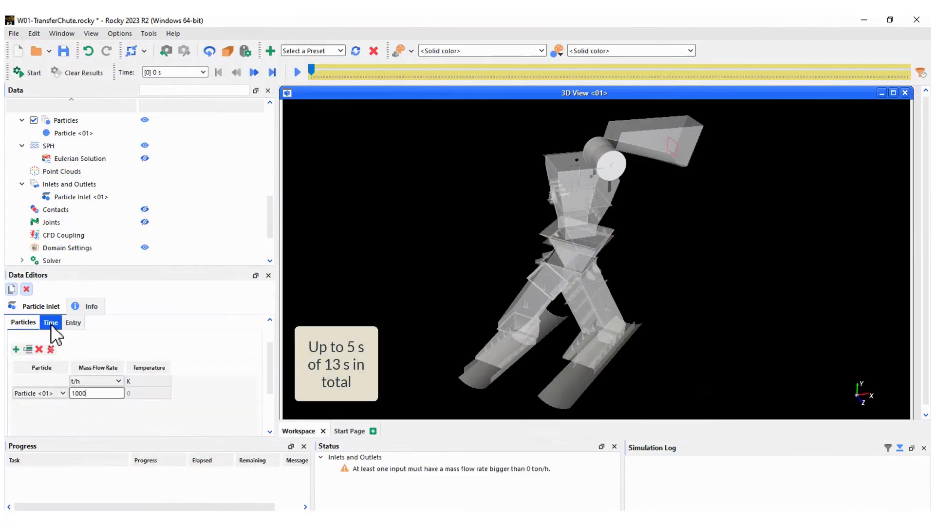
Set the inlet's stop time and check the estimated 2901 particles
click(51, 323)
drag(202, 354, 231, 354)
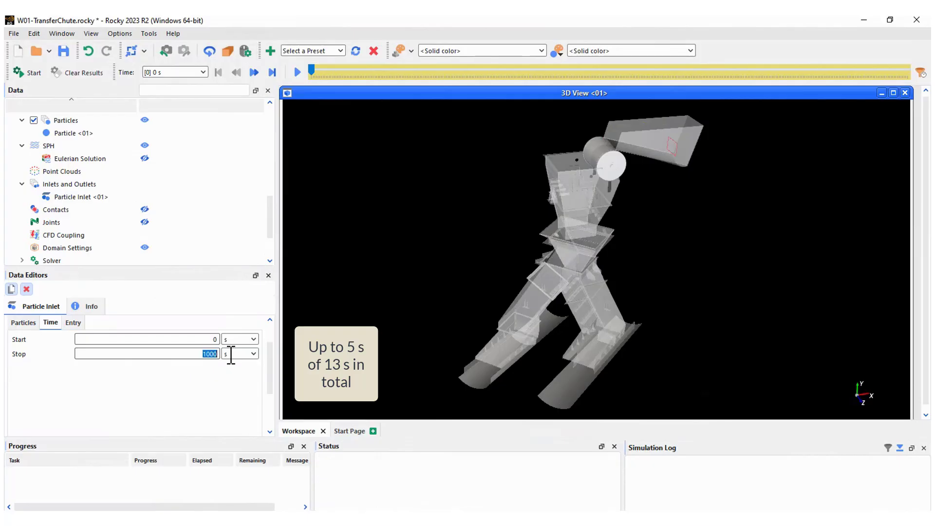
click(69, 184)
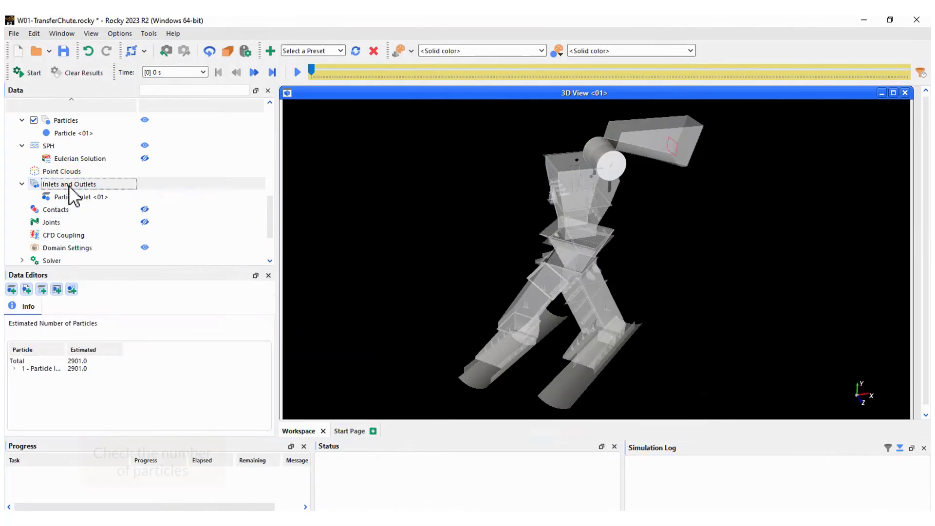
click(14, 369)
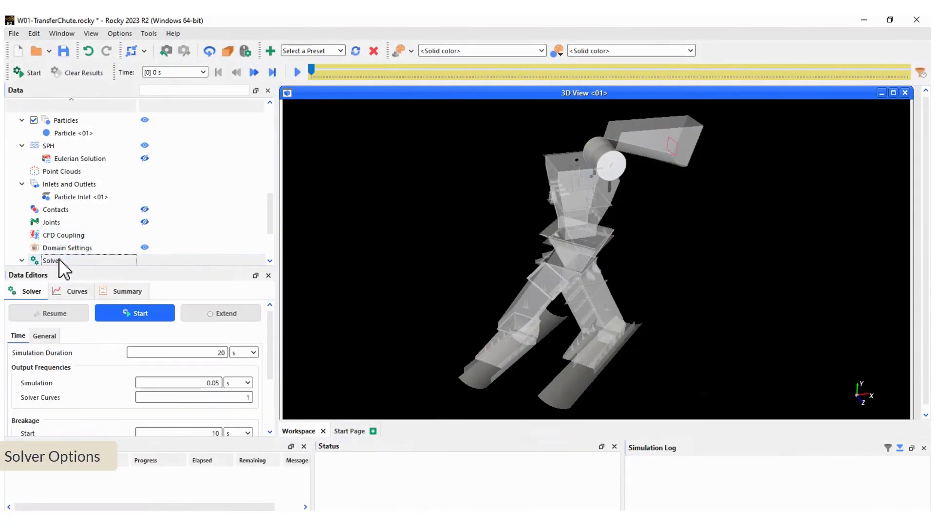
Review the solver duration and settings, then start the simulation on 10 CPU processors
drag(184, 353, 244, 352)
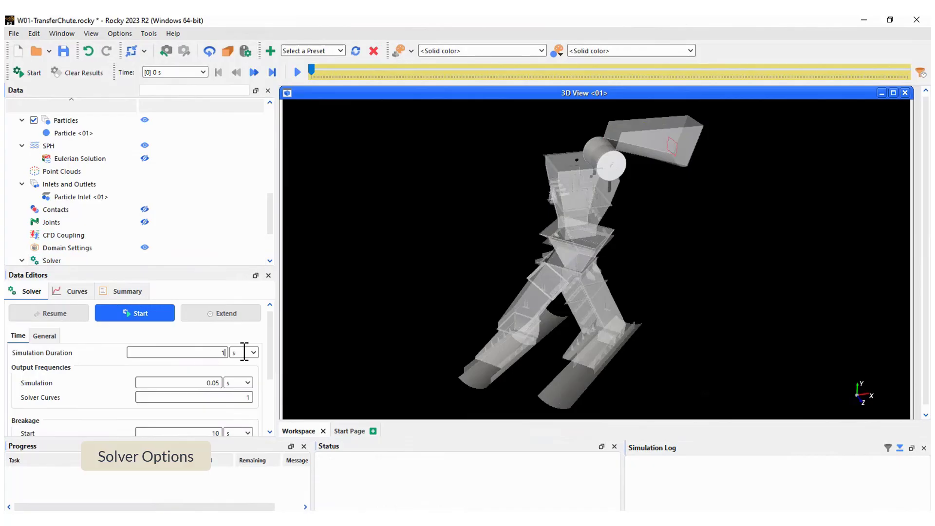
click(47, 335)
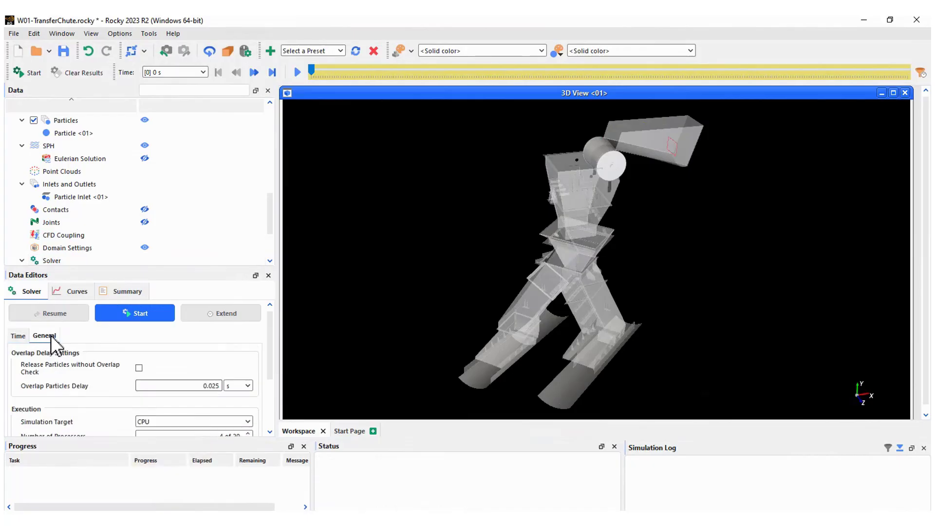
drag(270, 341, 248, 376)
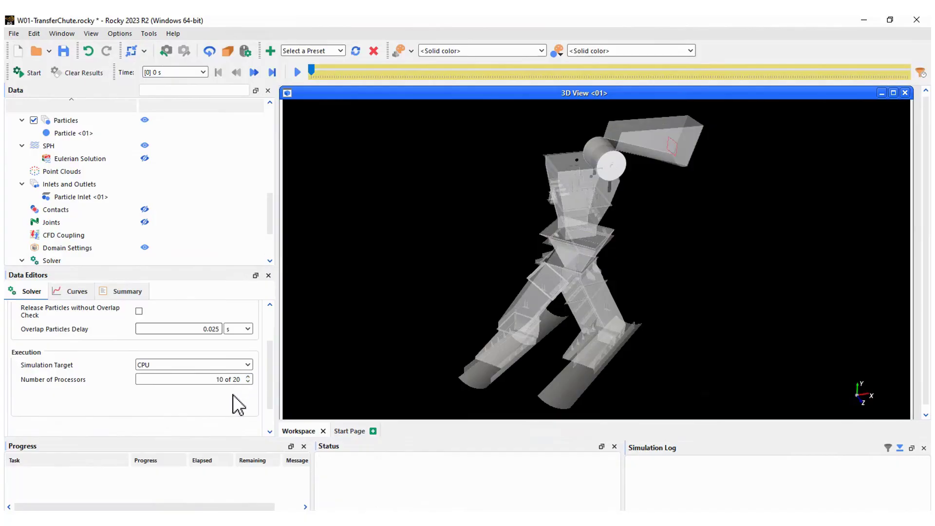
scroll(270, 314, up, 3)
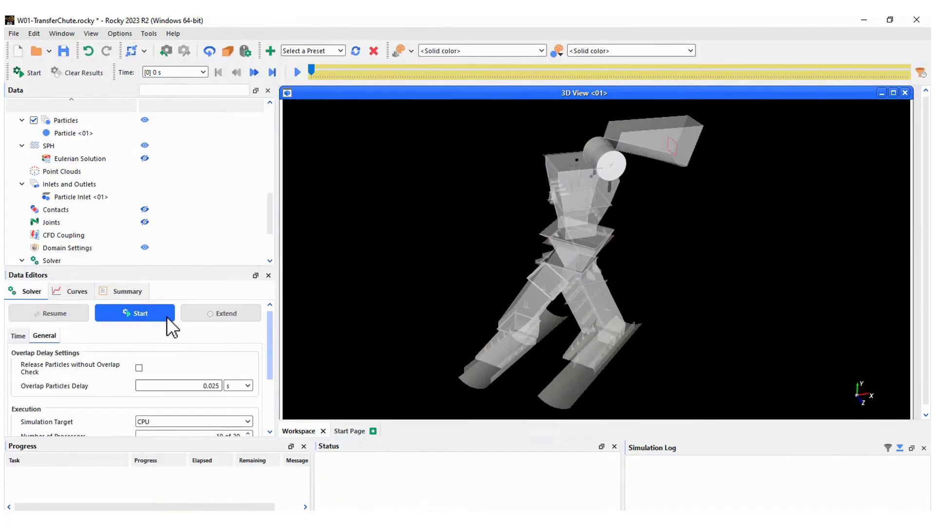
click(139, 314)
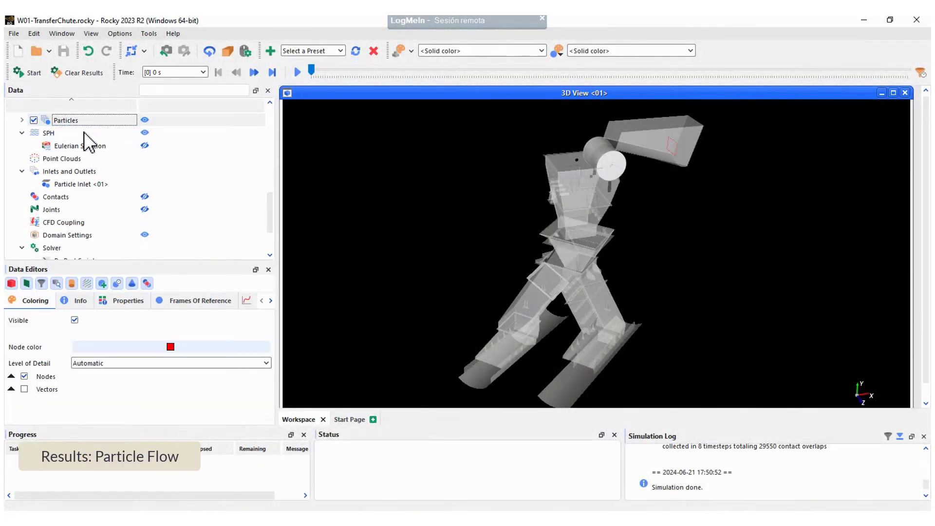
Colour the particle nodes by Translational Velocity
click(12, 377)
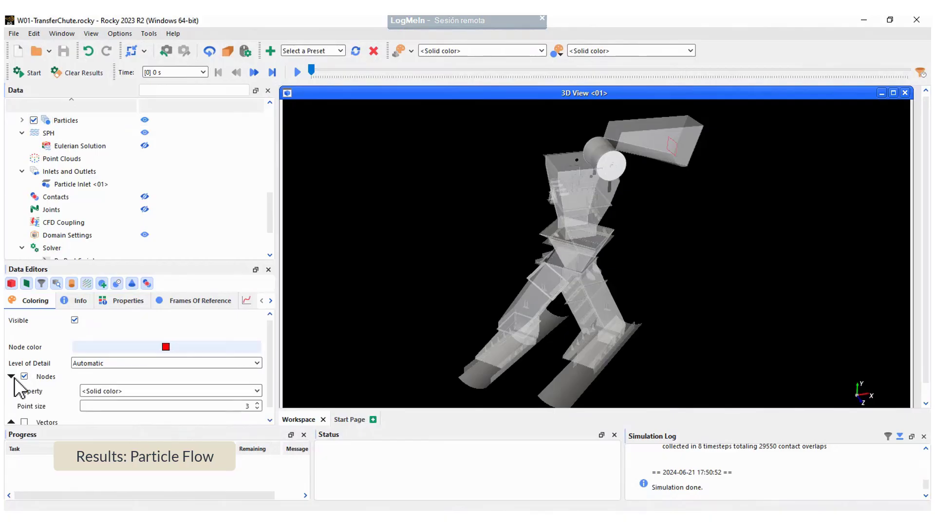
click(243, 393)
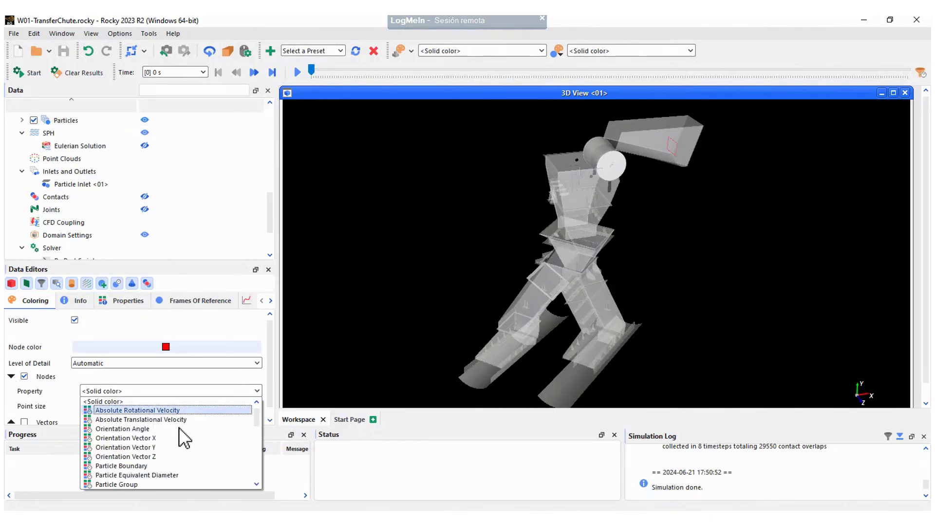
scroll(170, 443, down, 5)
scroll(171, 448, down, 3)
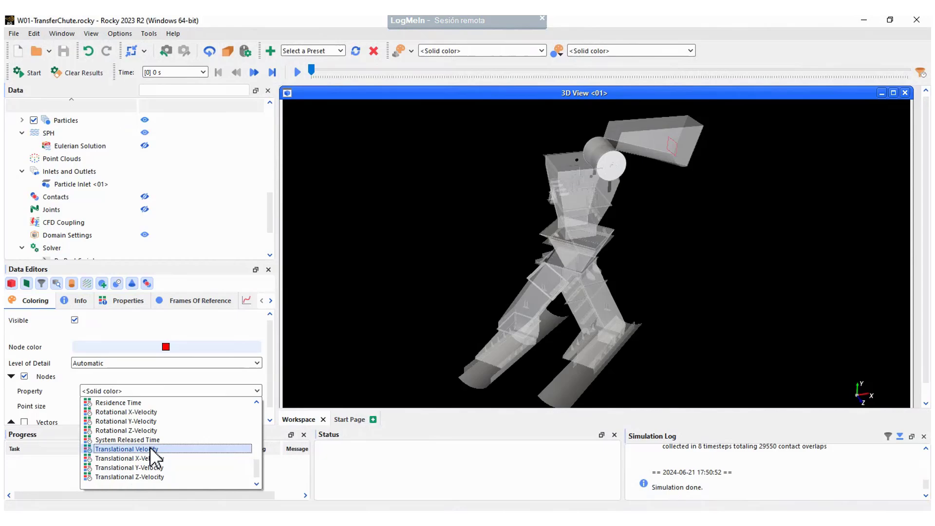
click(150, 446)
Play the results animation while panning and zooming over the chute's lower branches
click(298, 73)
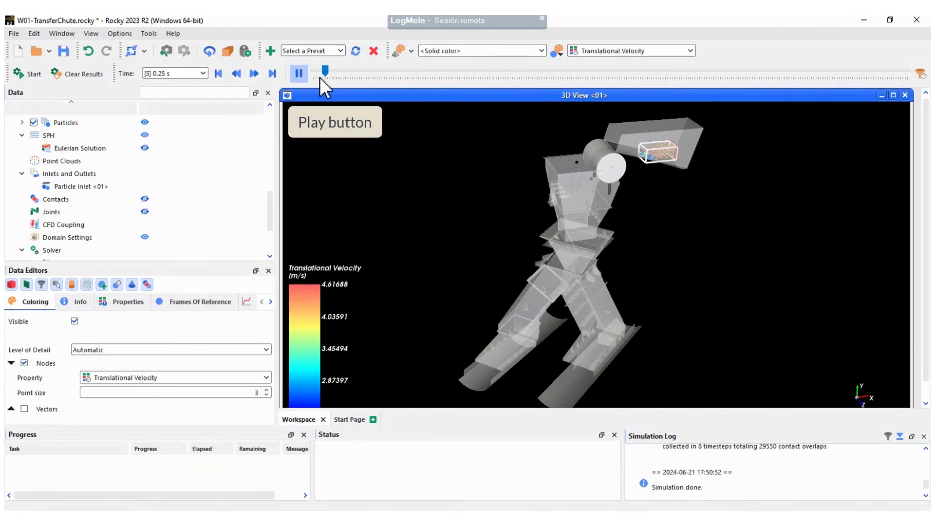
click(78, 149)
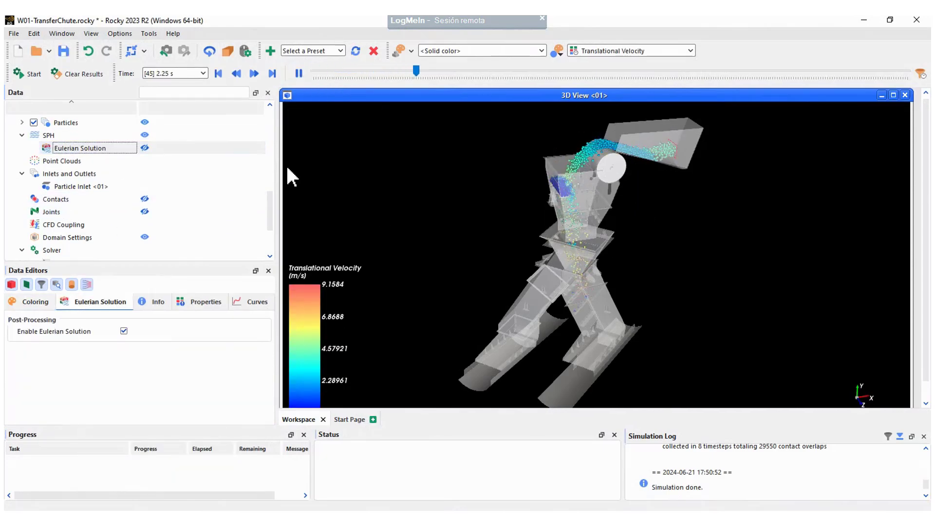
click(310, 312)
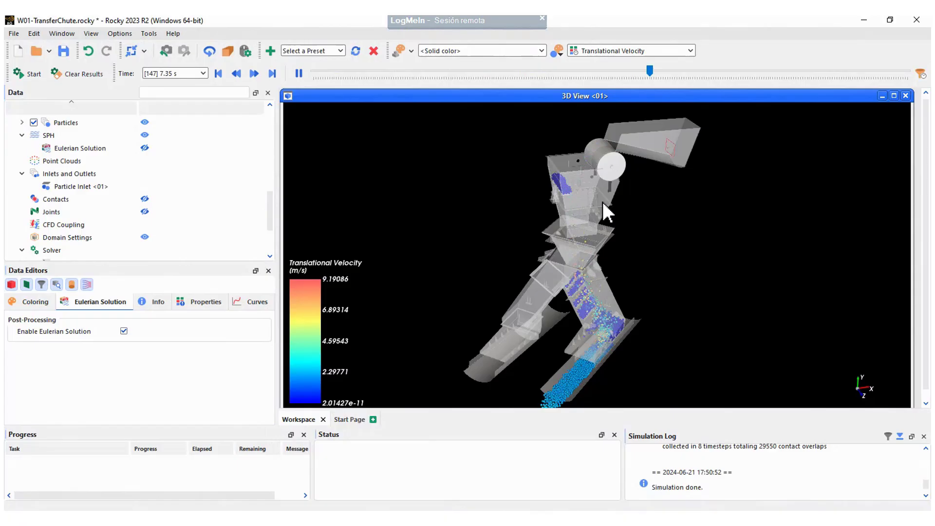
scroll(602, 201, up, 3)
scroll(603, 309, down, 3)
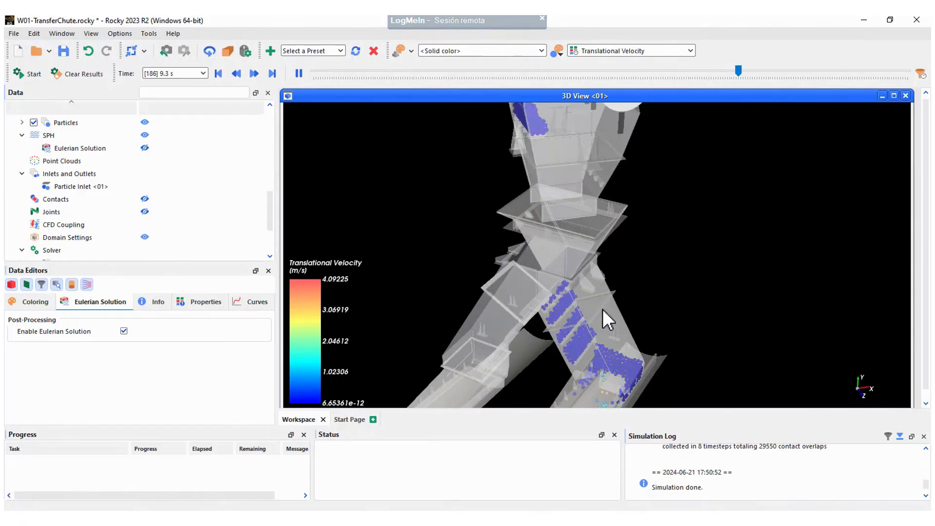
middle_drag(603, 309, 677, 200)
scroll(685, 286, up, 1)
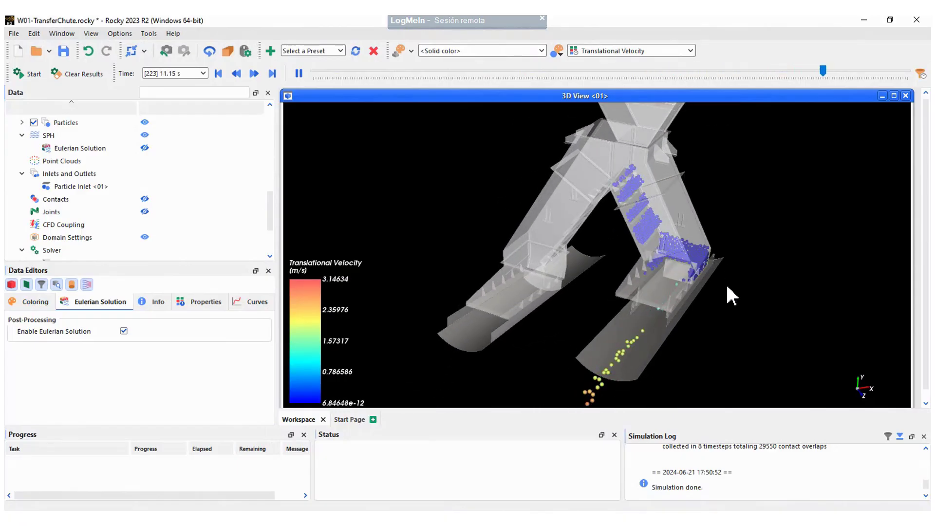
scroll(667, 308, down, 3)
scroll(667, 308, down, 2)
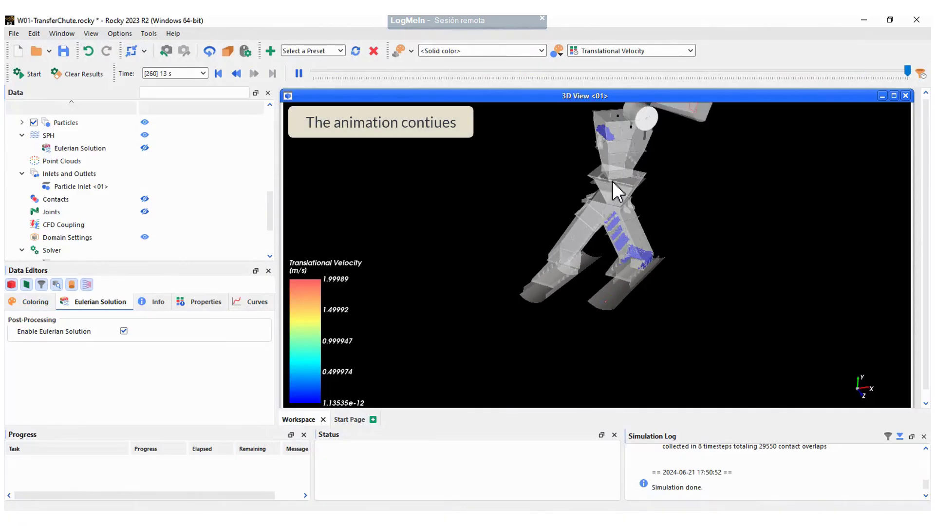
middle_drag(587, 221, 562, 252)
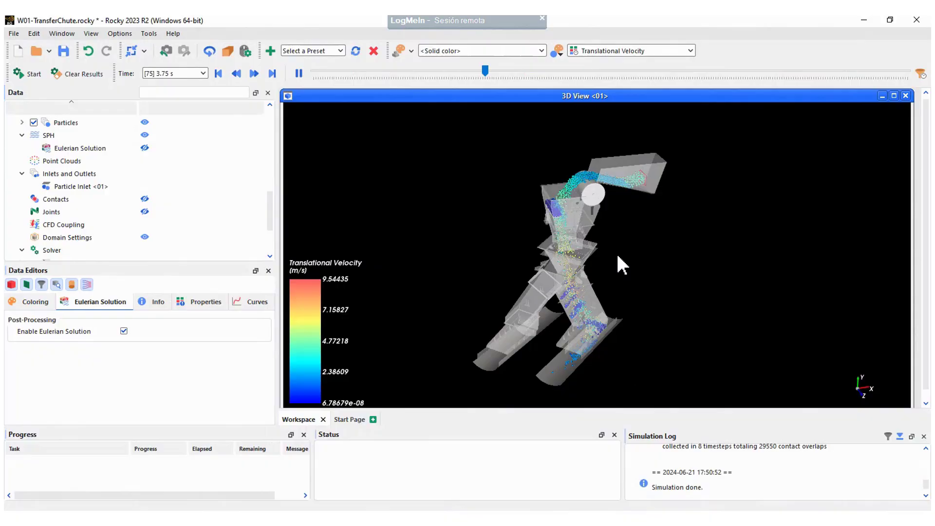
Switch the particle colouring to Residence Time and resume playback
click(299, 73)
click(30, 301)
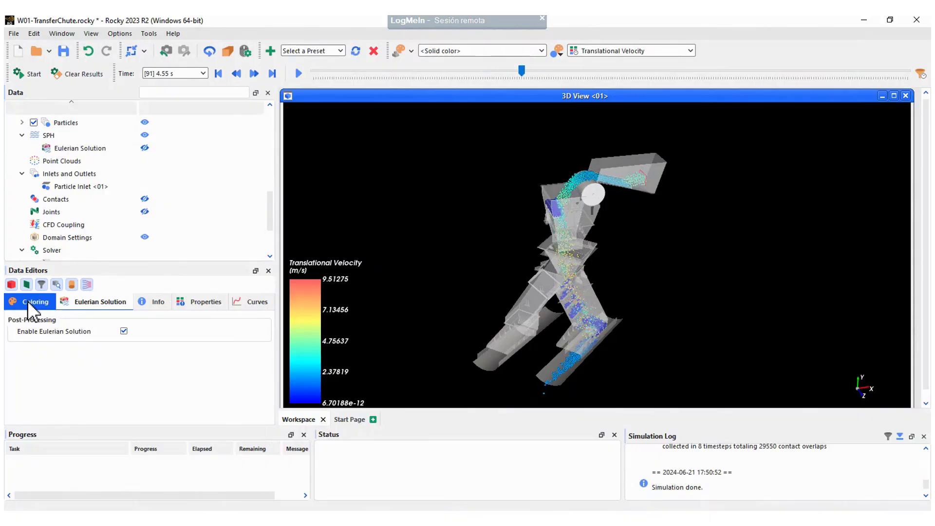
double_click(64, 122)
click(197, 377)
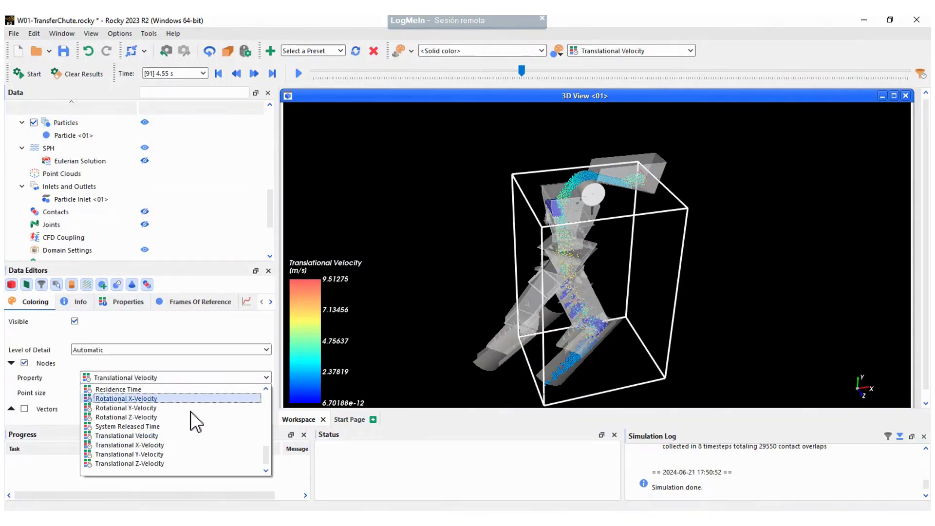
click(173, 398)
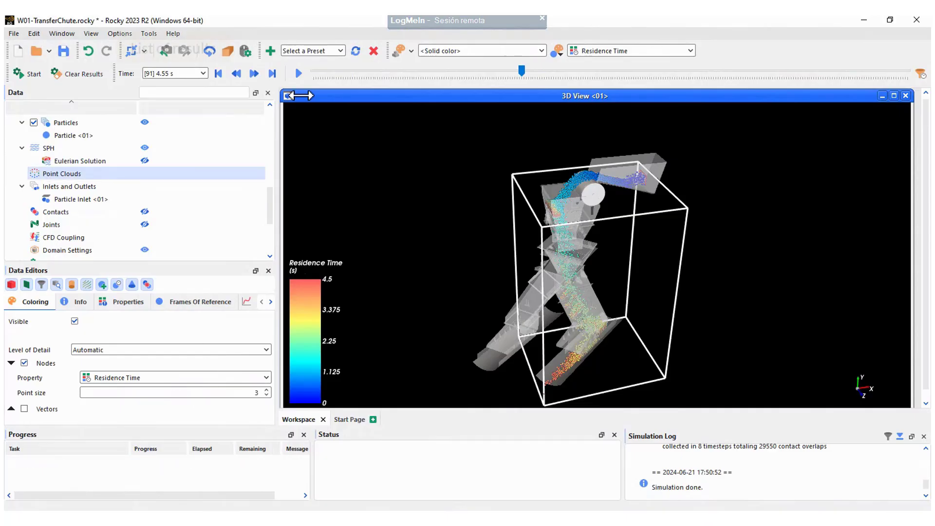
click(299, 73)
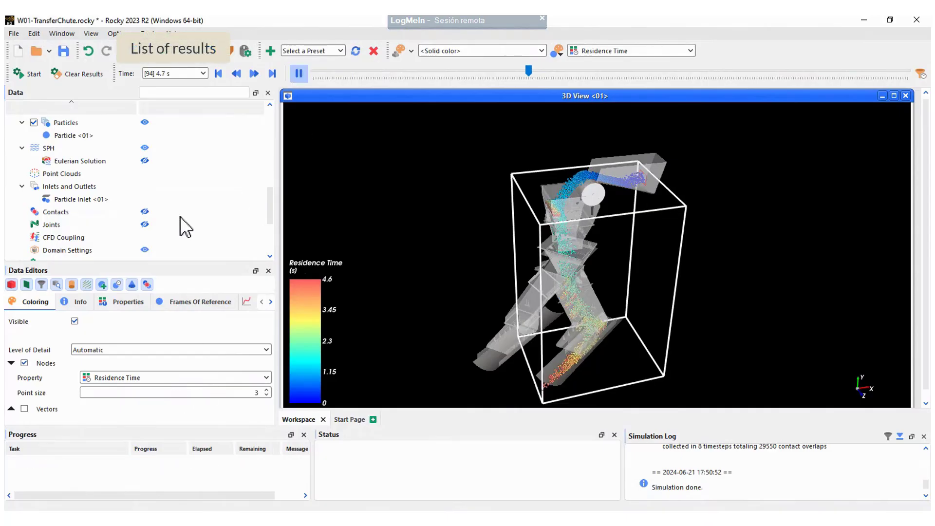
Pause the animation and jump to the 12.7 s time step
click(73, 136)
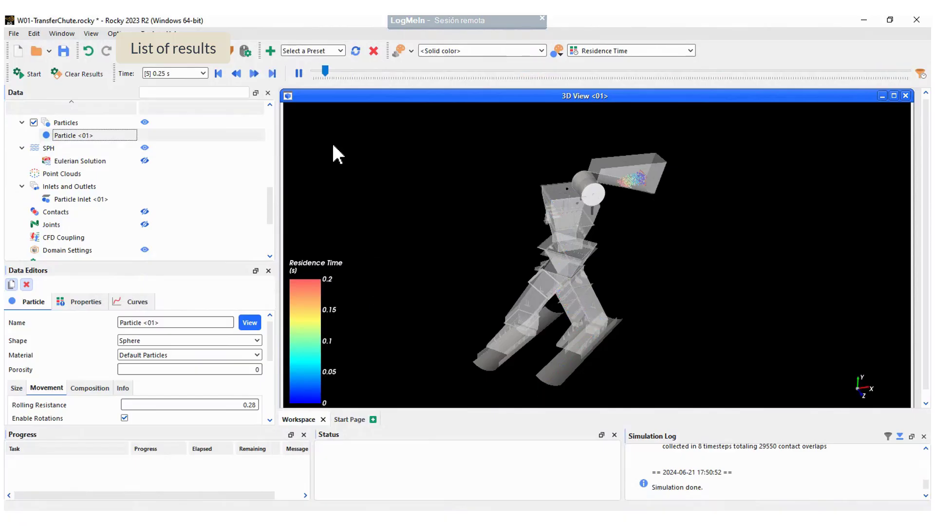
click(299, 74)
click(203, 73)
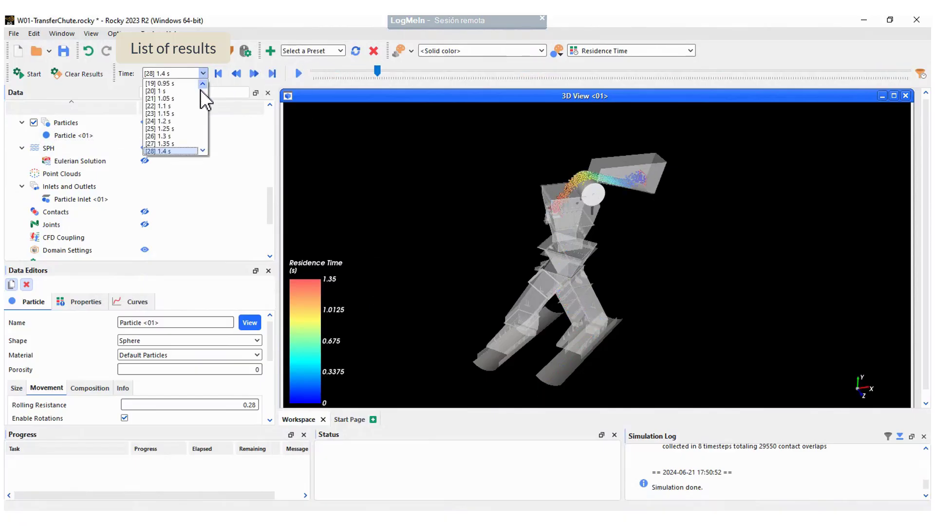
drag(200, 89, 203, 145)
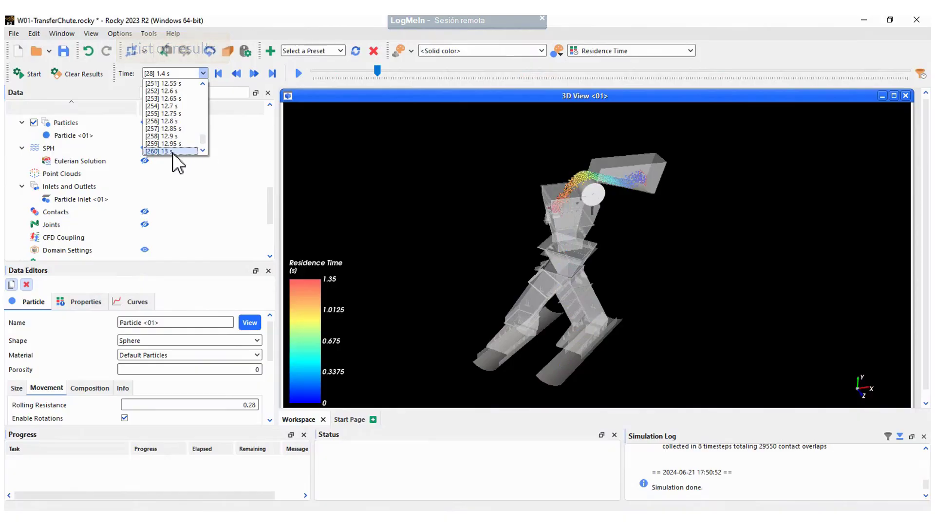
click(171, 107)
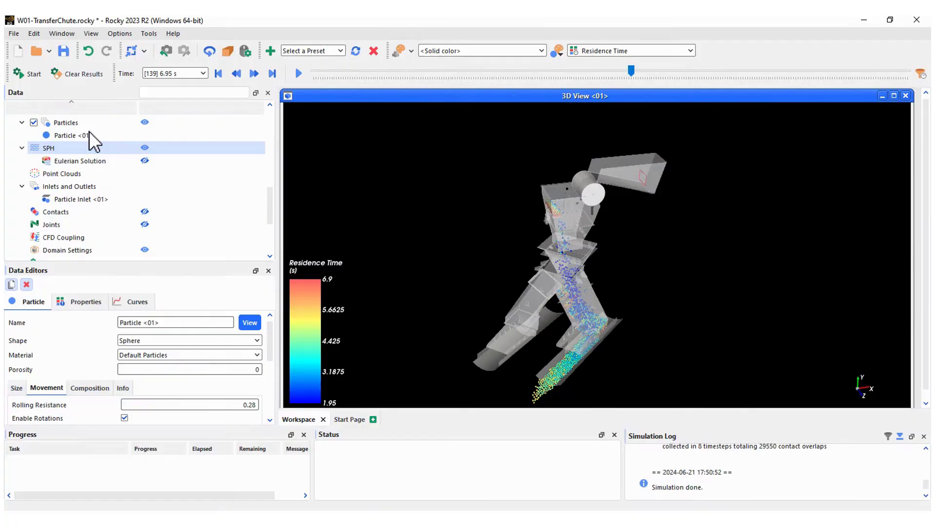
Plot Particles In Count in a new time plot and enlarge the plot window
double_click(65, 123)
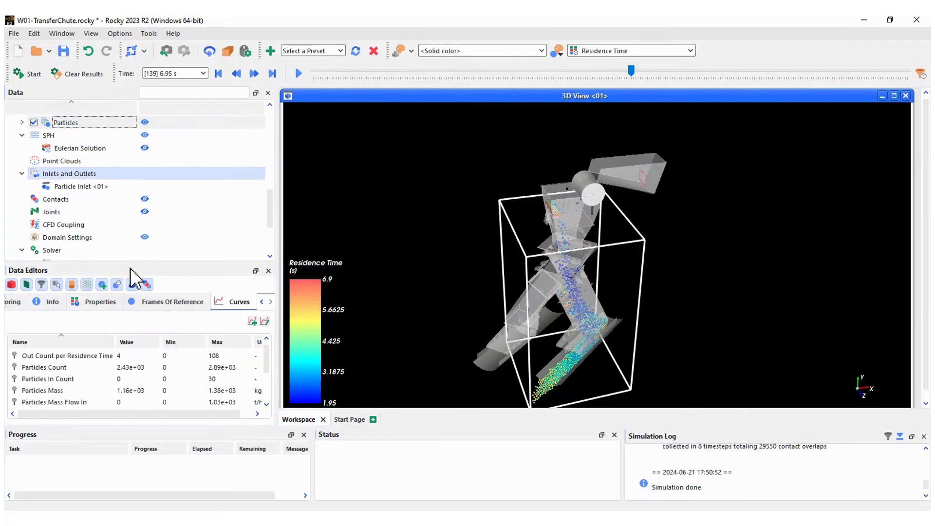
click(70, 380)
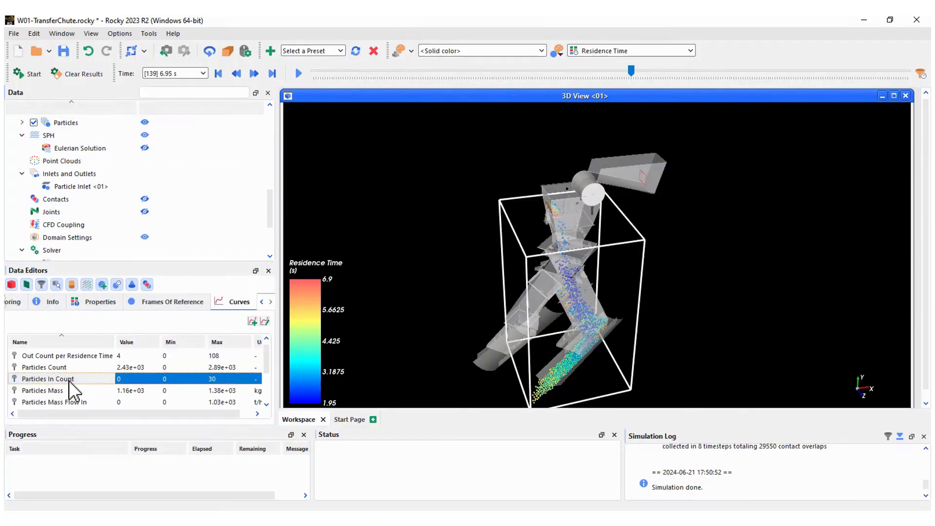
right_click(69, 380)
click(112, 369)
drag(704, 246, 704, 312)
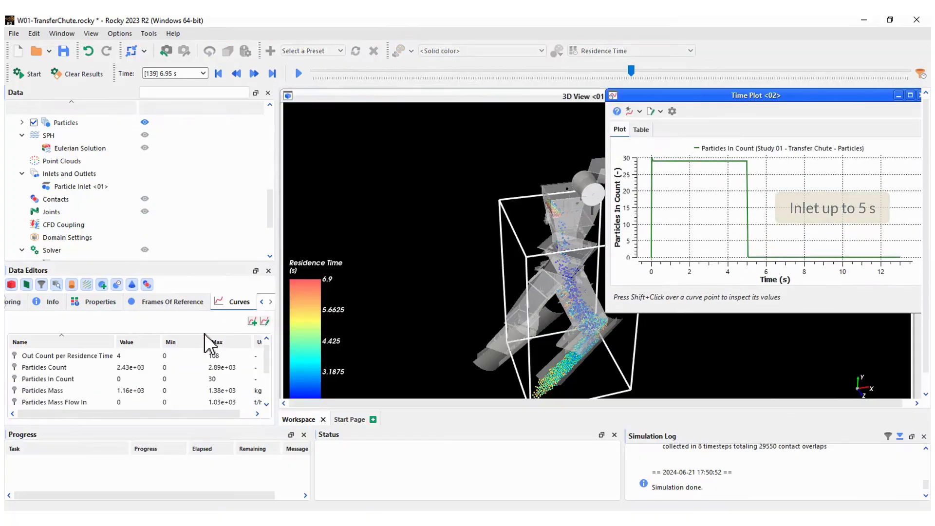
Add Particles Out Count as a second curve in the same plot
scroll(59, 399, down, 1)
right_click(67, 390)
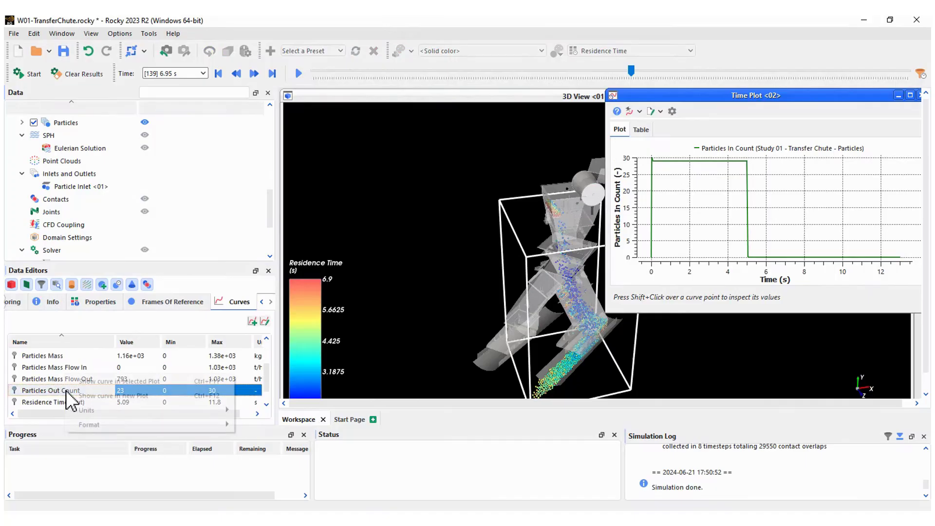
click(113, 381)
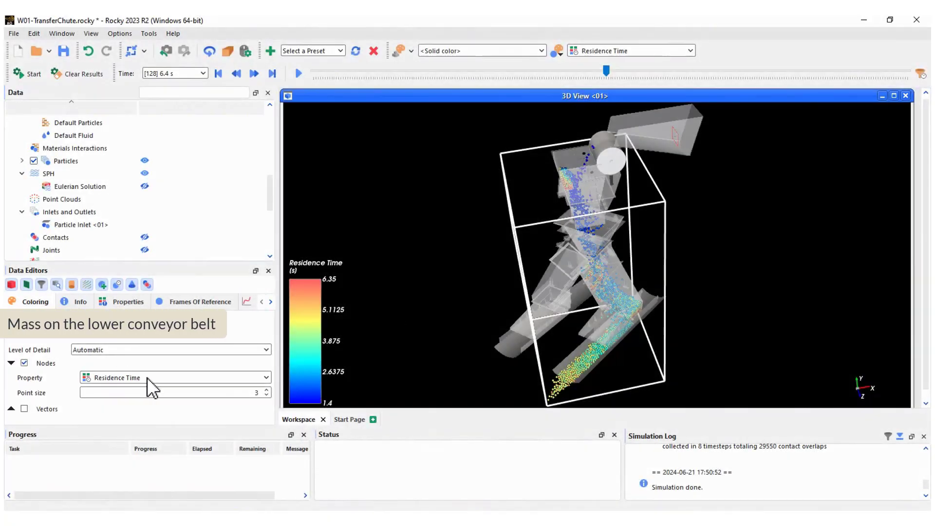
Colour the particles by Particle Size
click(130, 377)
click(141, 435)
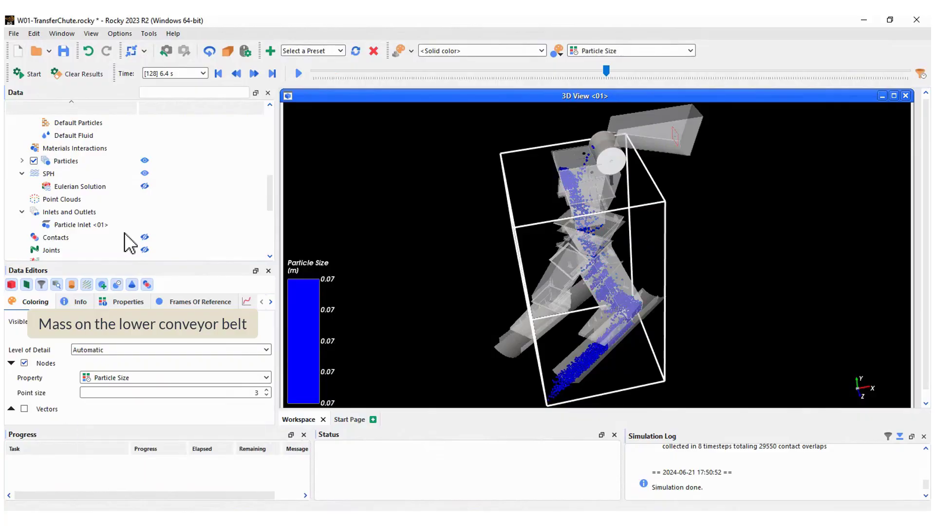
scroll(100, 211, down, 5)
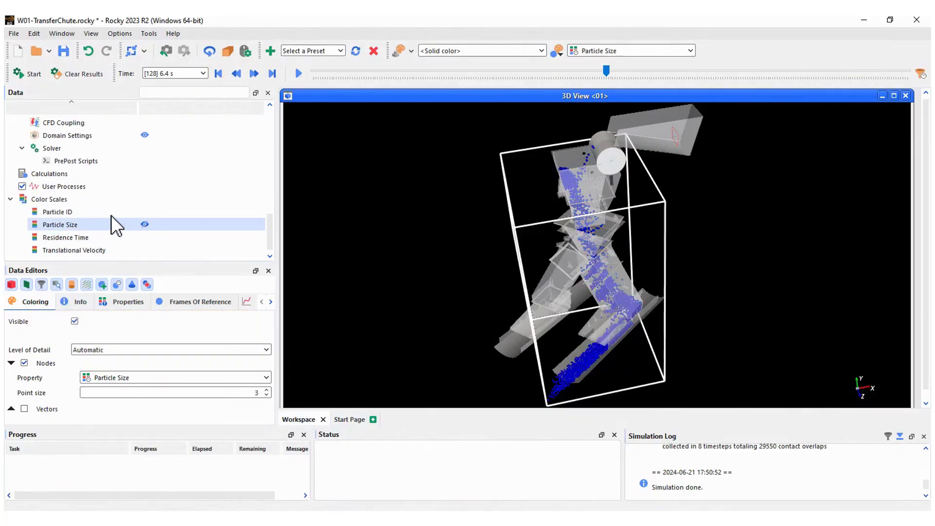
scroll(110, 224, up, 3)
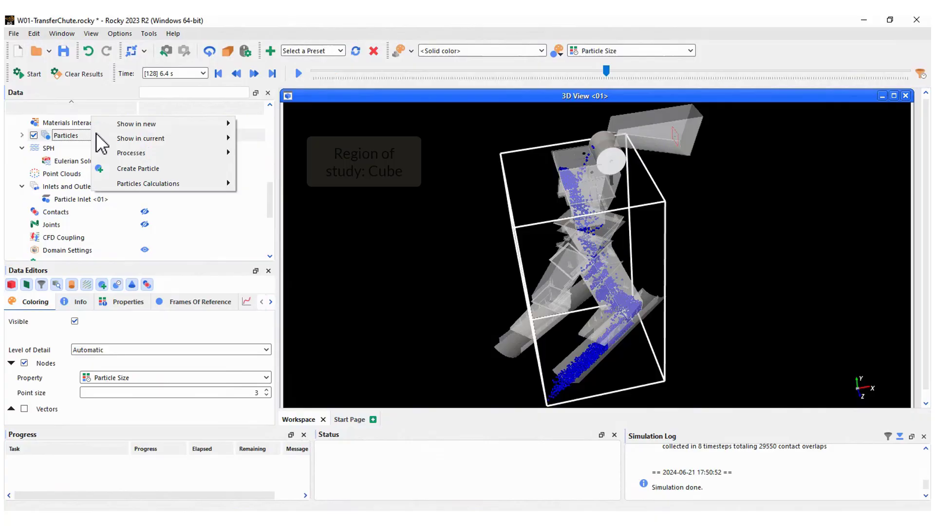
Create Cube <01> centred at Z 0.1 with a 6×0.4×1.2 m size
mouse_move(131, 152)
click(271, 156)
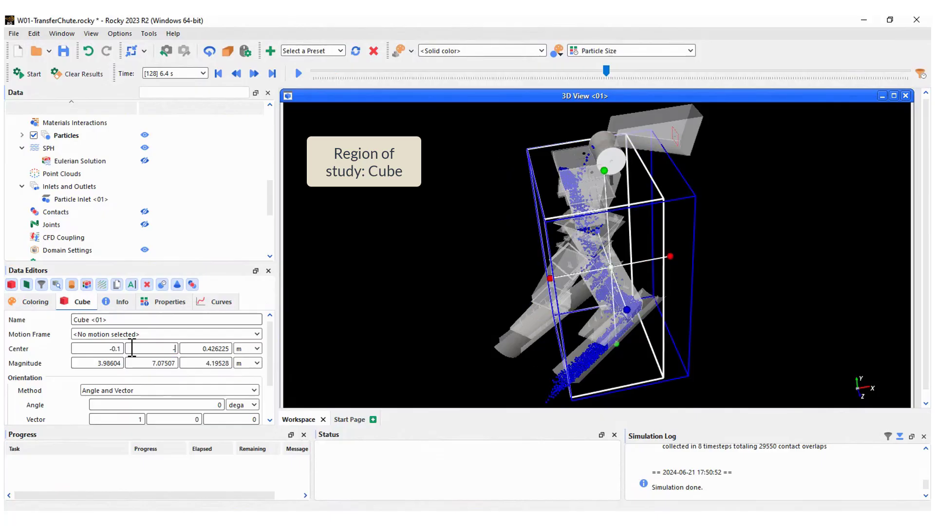
key(Tab)
text(0.1)
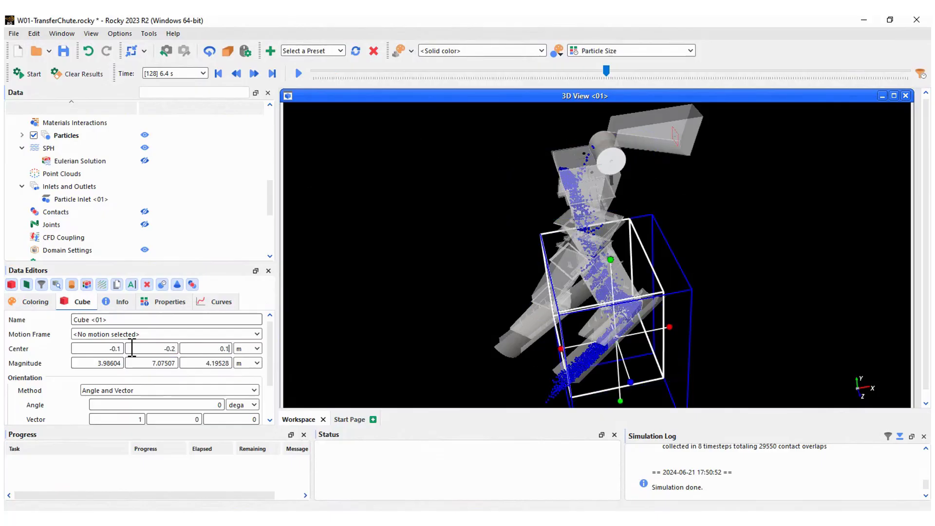
key(Tab)
key(Tab)
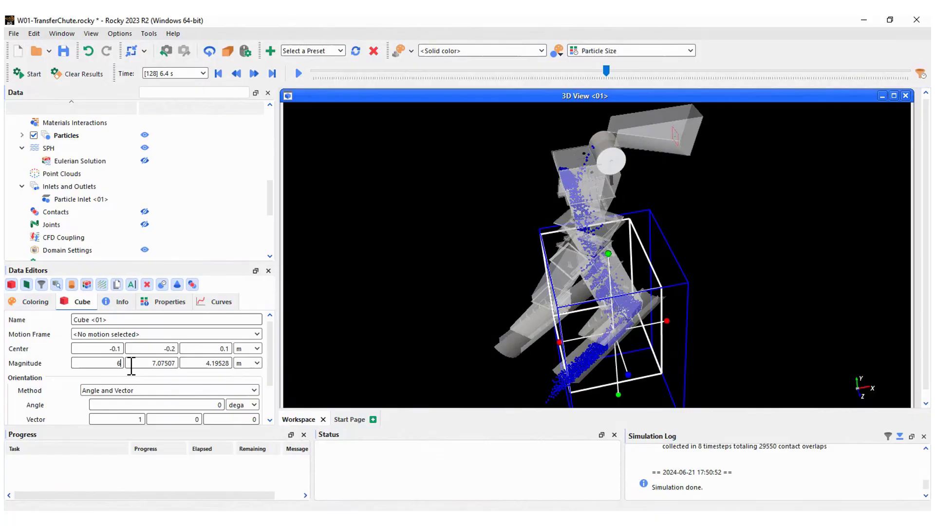
key(Tab)
text(0.1.2)
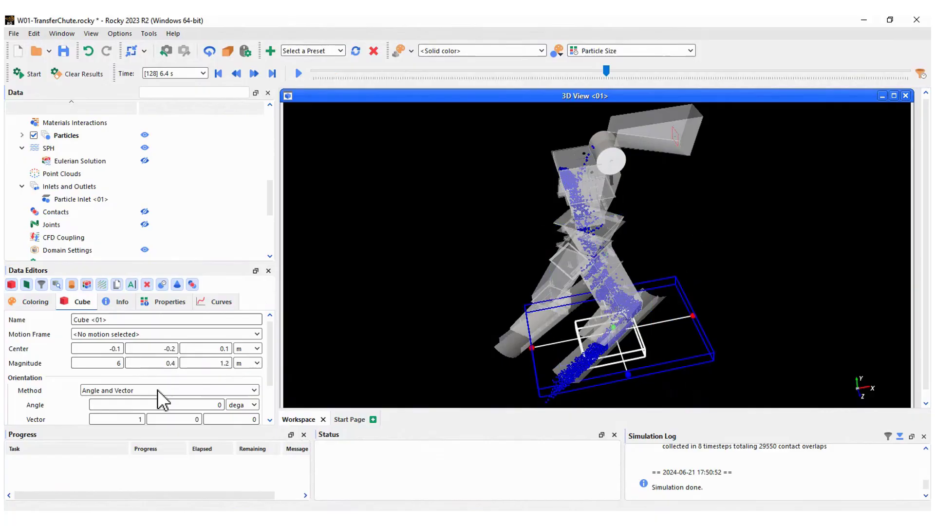
Orient the cube by rotation angles -7, 45 and -6 degrees
click(157, 390)
click(156, 429)
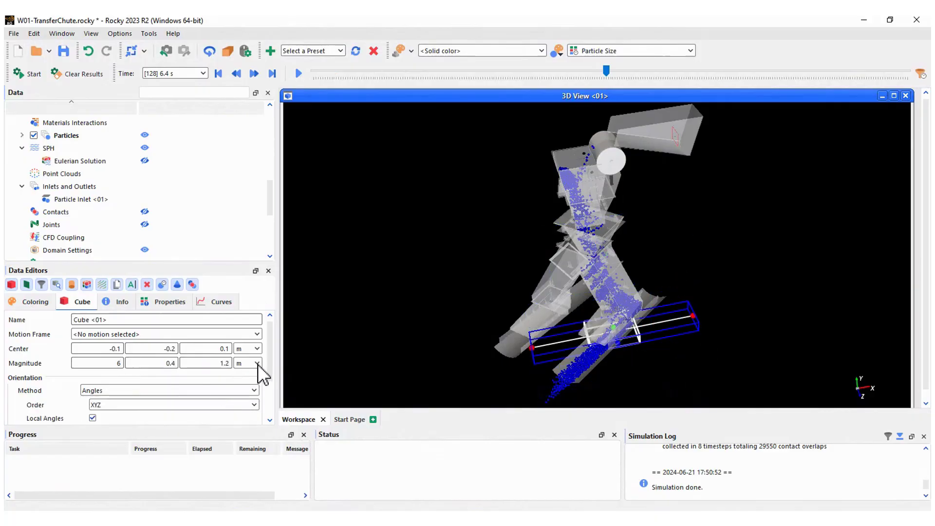
scroll(265, 377, down, 3)
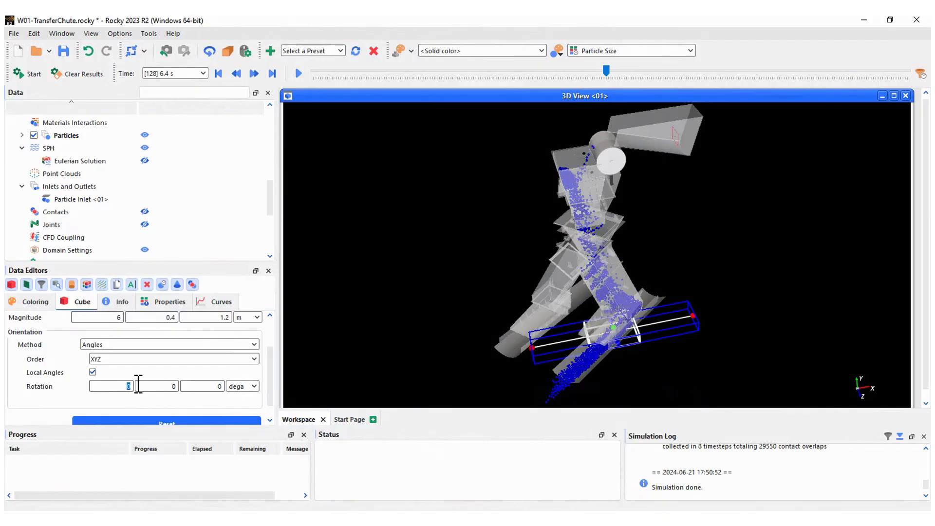
key(Tab)
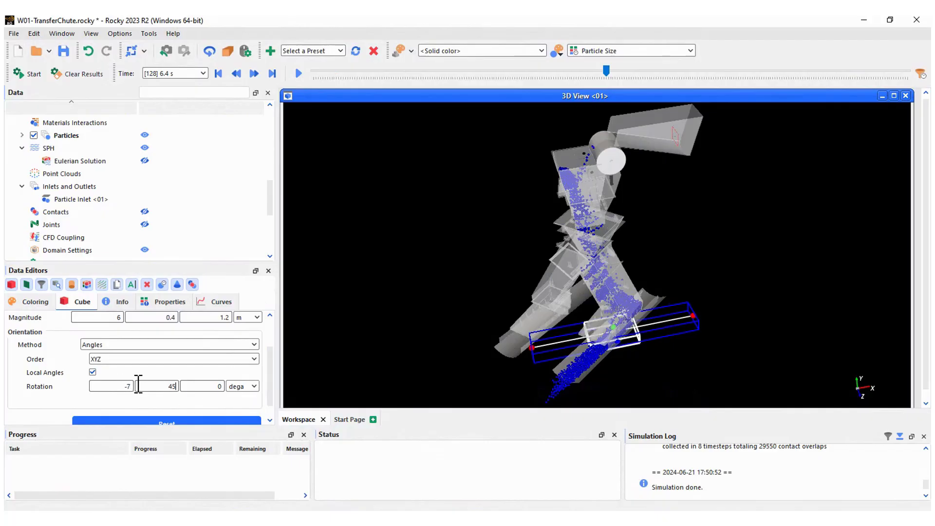
key(Tab)
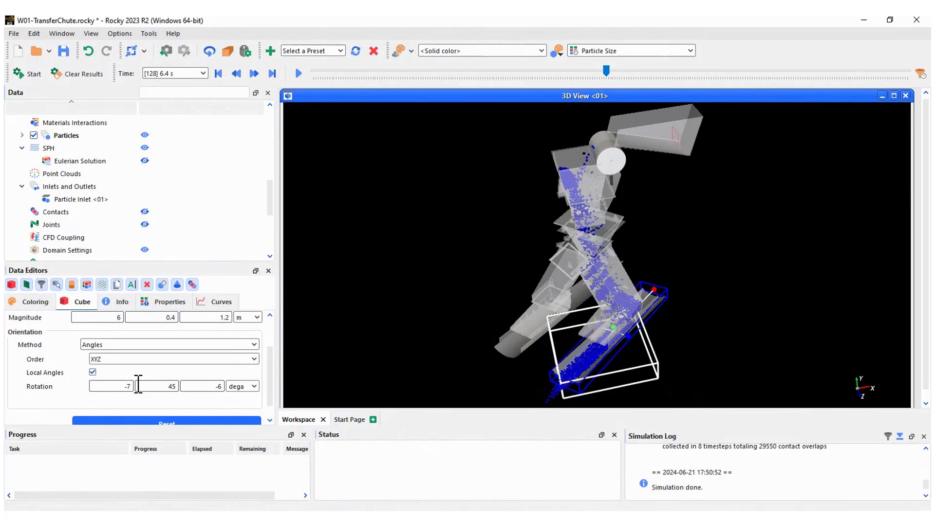
key(Tab)
Colour the cube's particles with a solid red colour
click(41, 304)
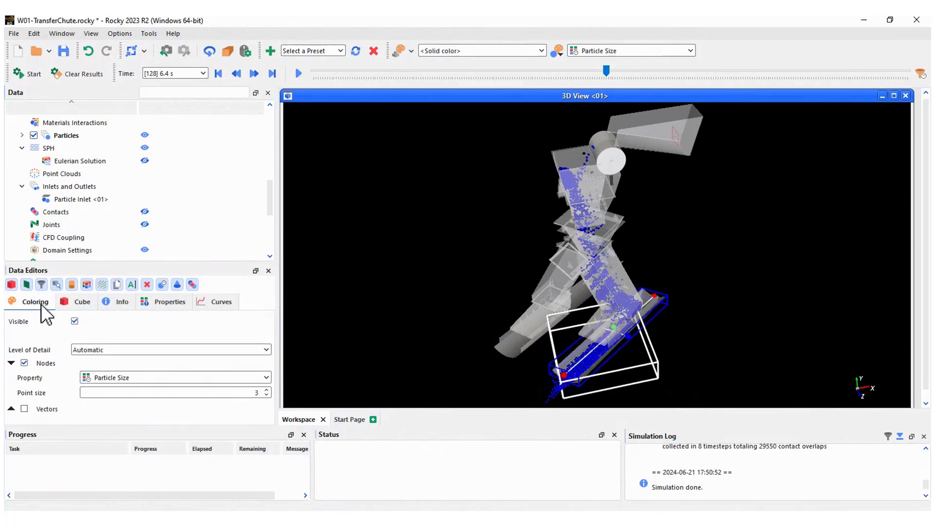
click(122, 376)
drag(265, 415, 265, 387)
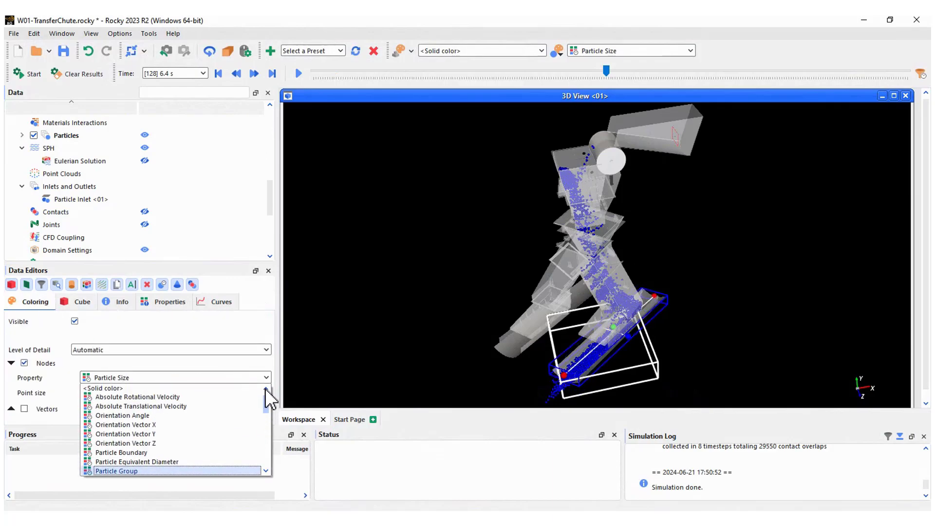
click(244, 390)
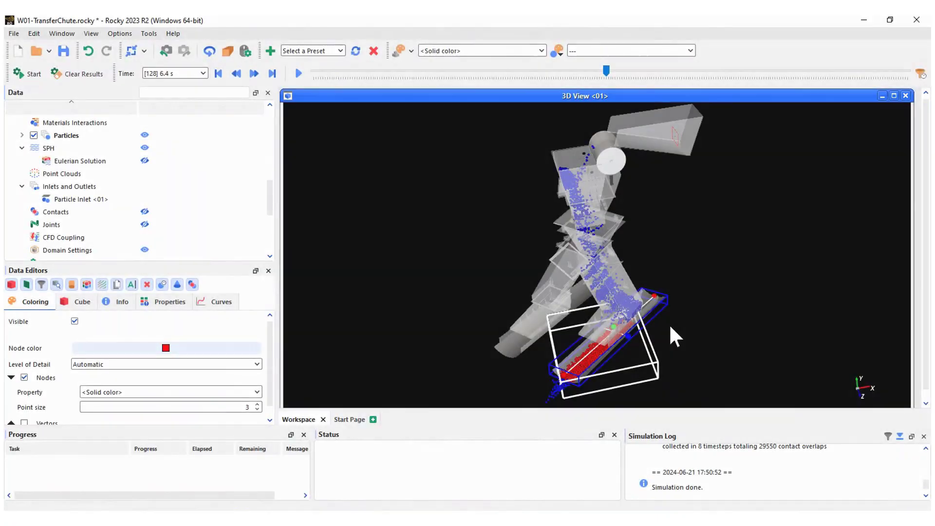
Add a plane named Left in Cube <01> at origin 0,0,0, rotated by angles 0, -45, 0
scroll(100, 214, down, 4)
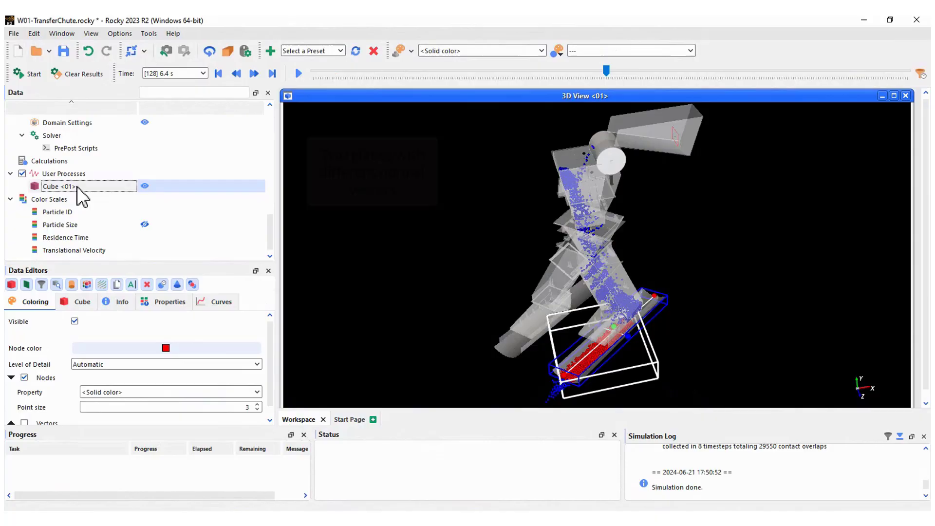
right_click(77, 187)
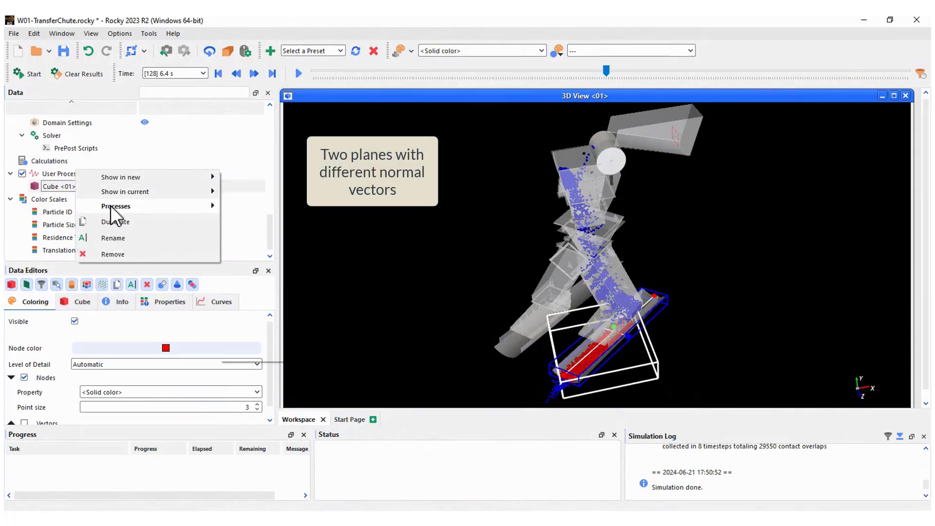
mouse_move(141, 204)
click(251, 221)
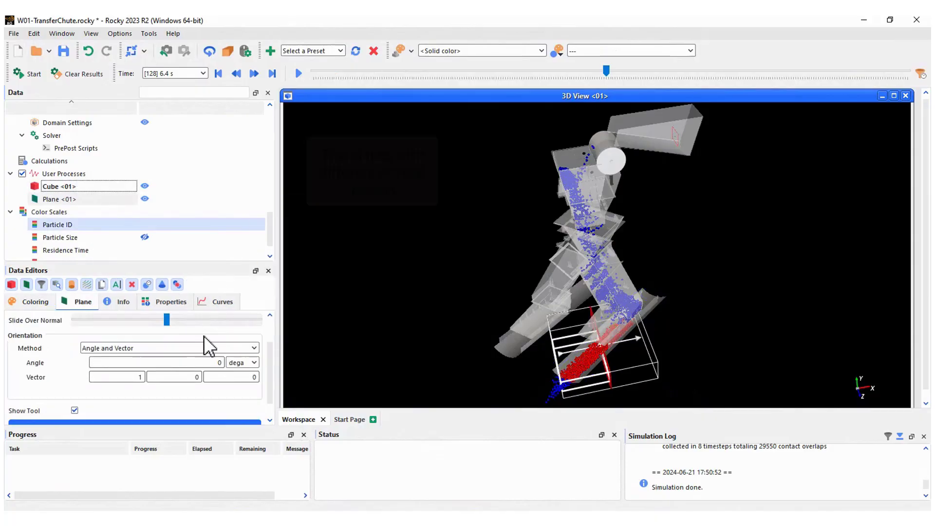
drag(269, 365, 270, 336)
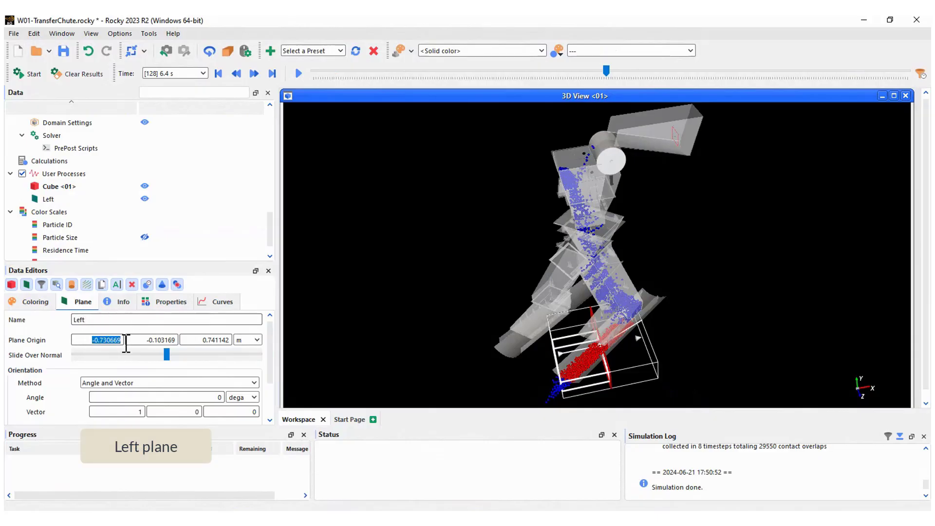
text(0)
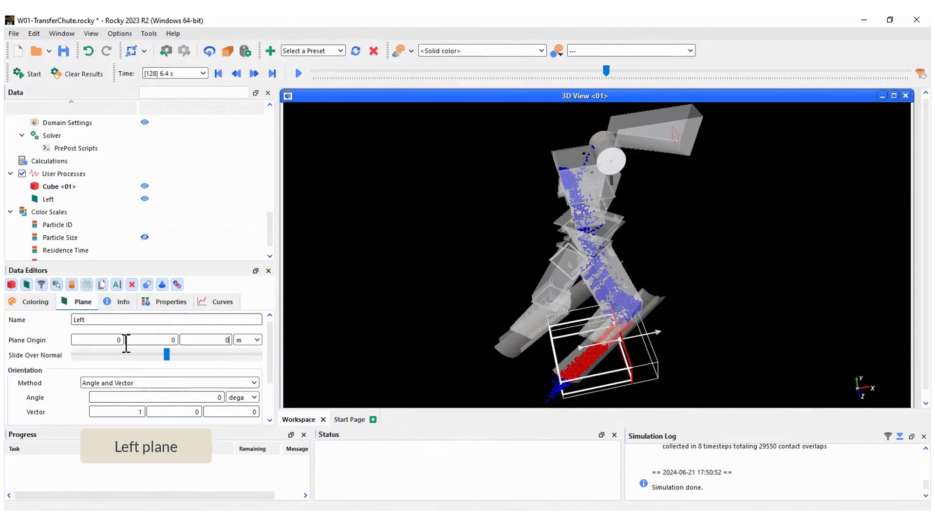
click(177, 382)
click(146, 410)
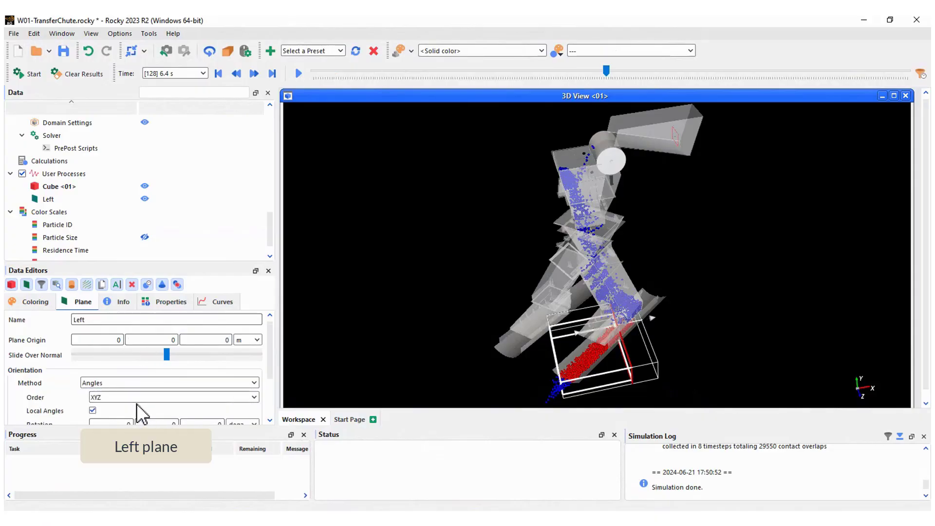
drag(272, 354, 274, 379)
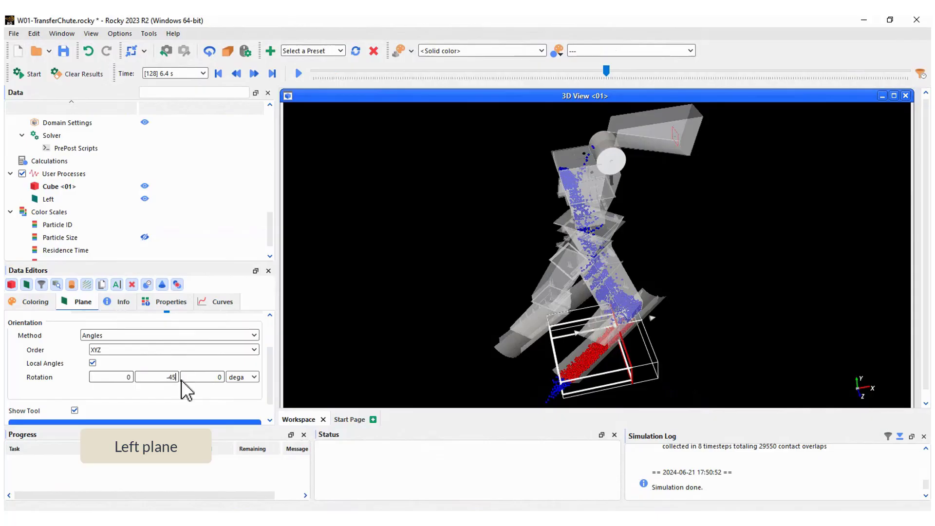
Colour the Left plane's particles orange
click(36, 302)
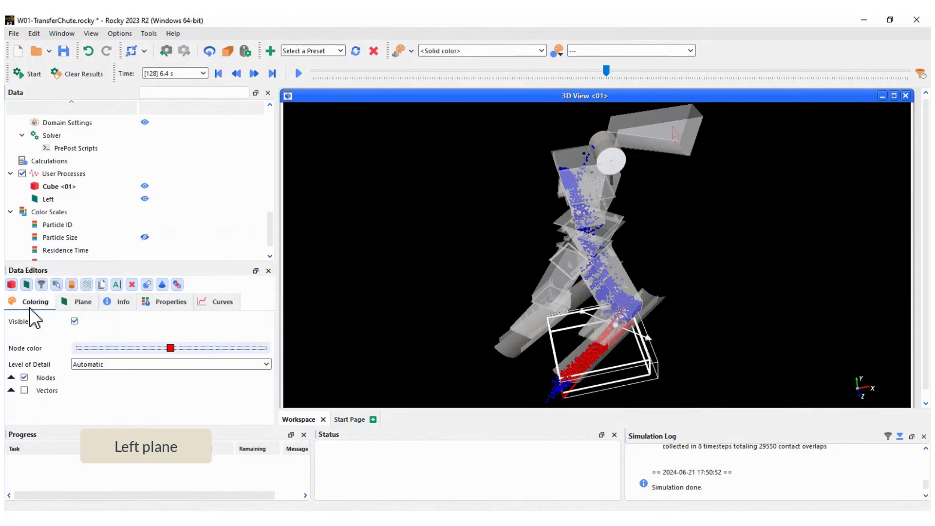
click(170, 347)
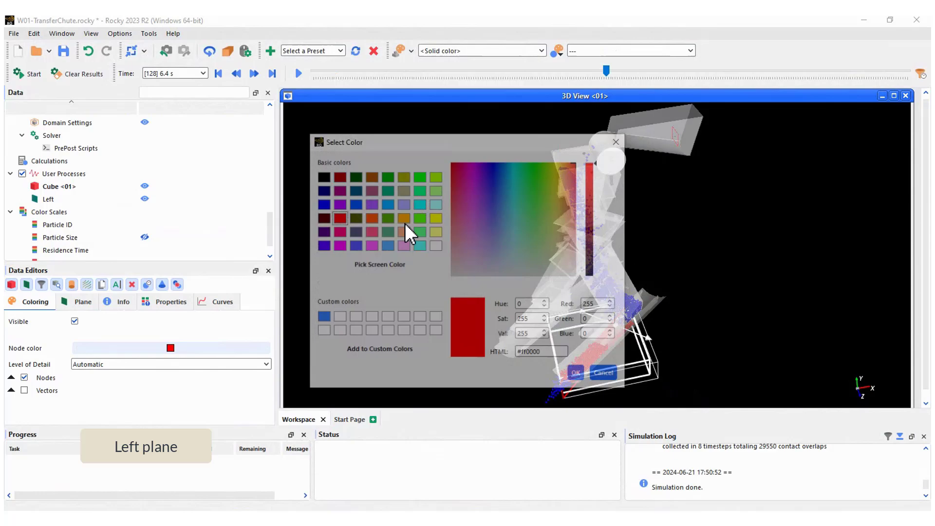
click(403, 217)
click(577, 374)
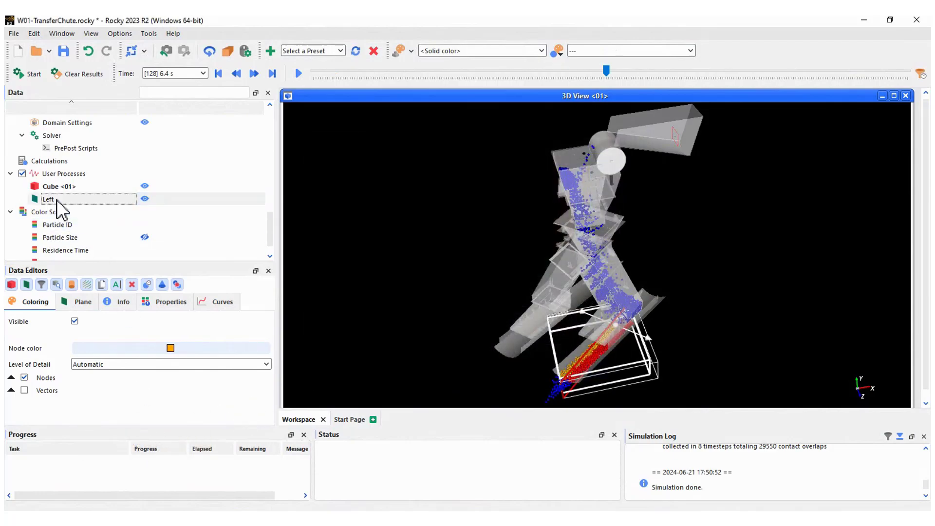
right_click(56, 200)
Duplicate the Left plane and rename the copy Right, rotated 135°
click(120, 234)
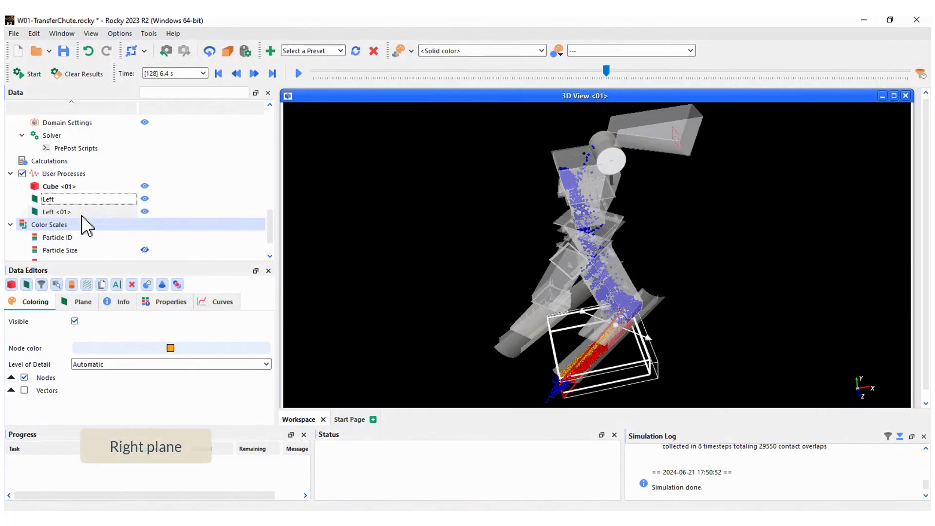
click(77, 301)
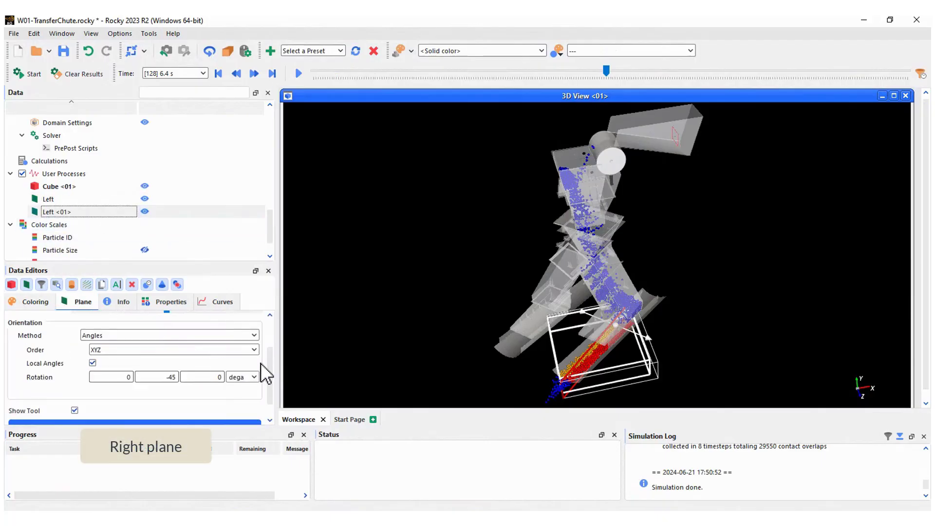
click(270, 328)
click(85, 320)
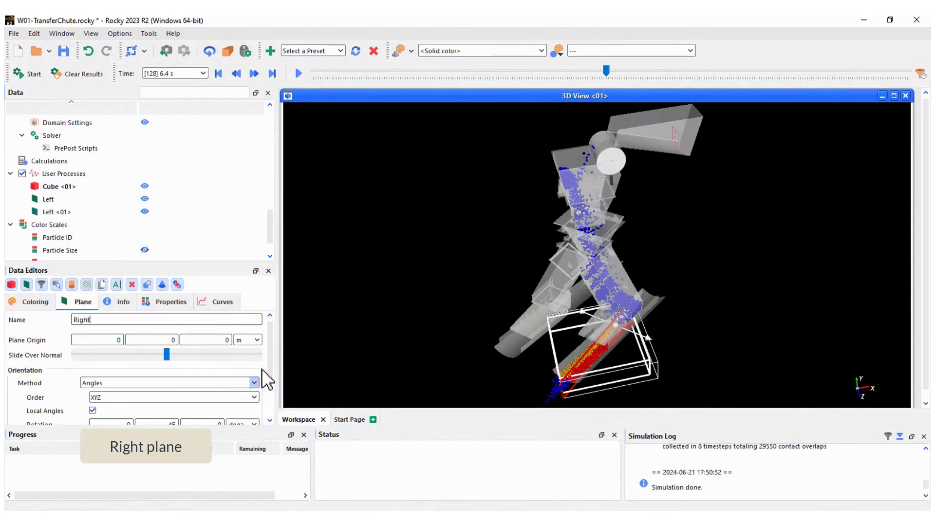
key(Return)
scroll(266, 380, down, 3)
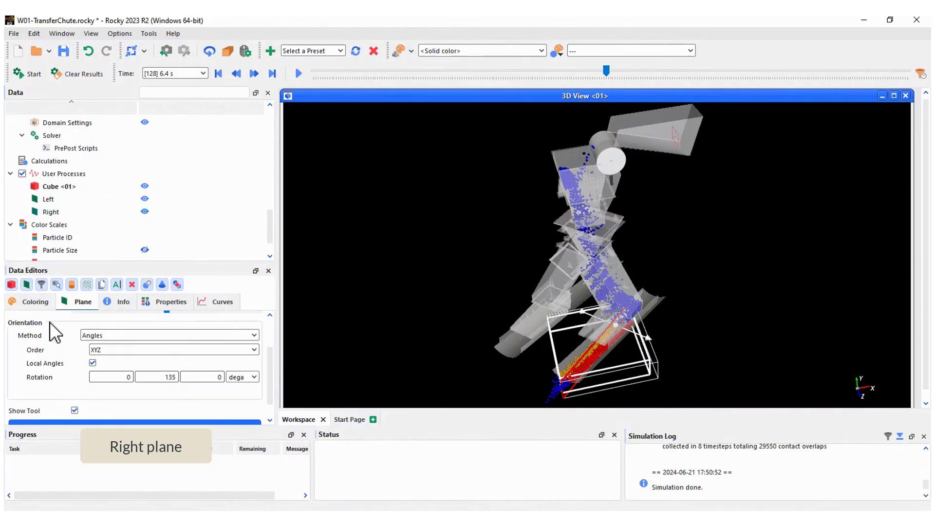
Colour the Right plane's particles green
click(35, 303)
click(168, 348)
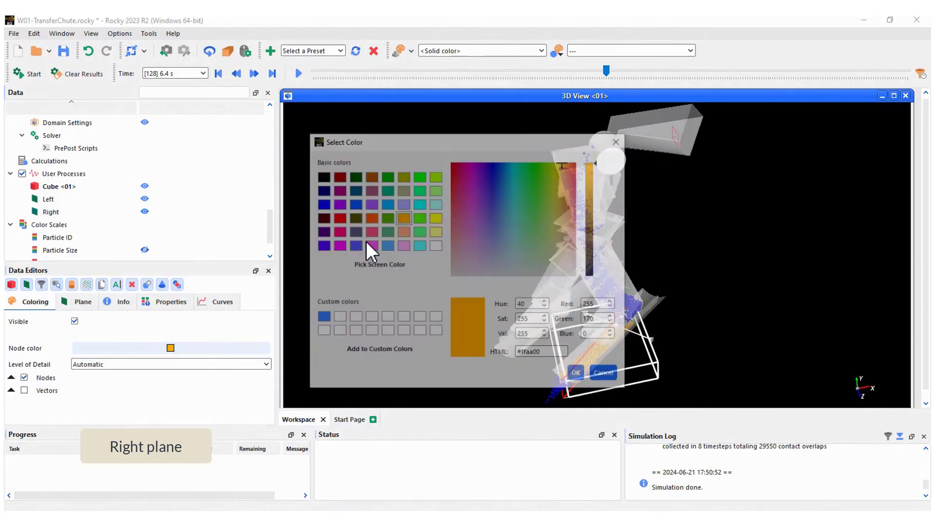
click(388, 218)
click(575, 373)
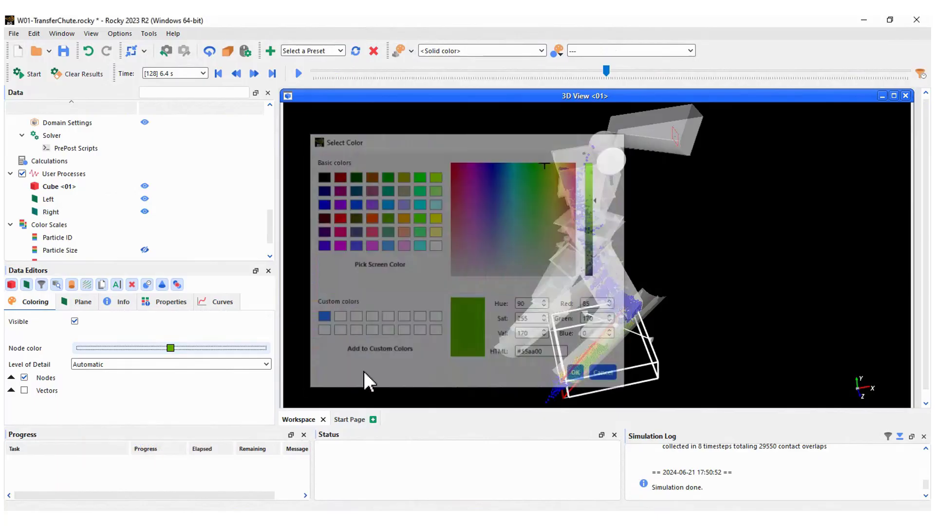
Zoom to the split box and play the animation showing orange and green streams
middle_drag(684, 345, 685, 234)
scroll(621, 265, up, 1)
scroll(620, 261, up, 3)
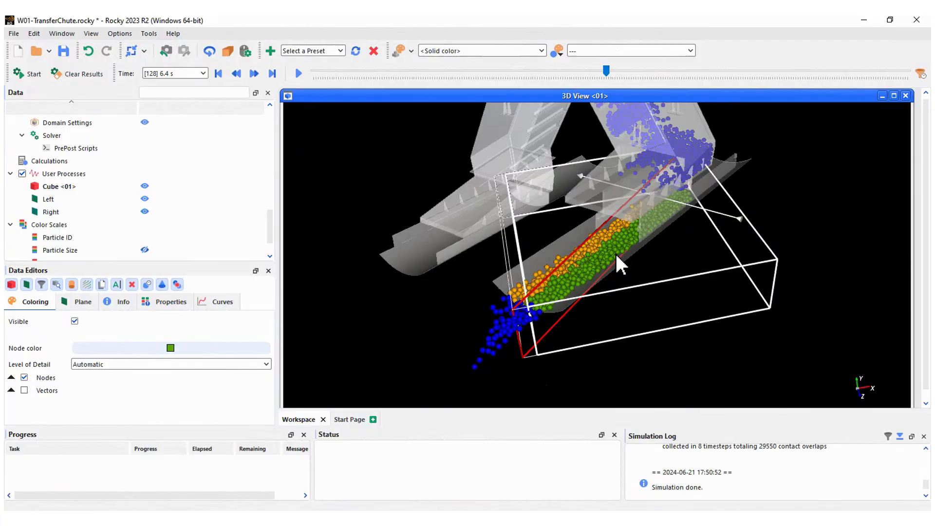
click(299, 74)
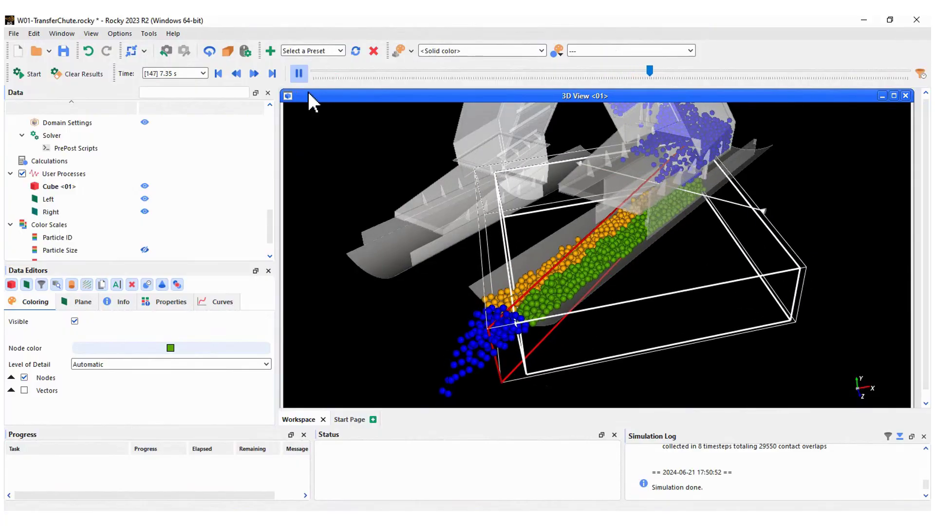
click(69, 173)
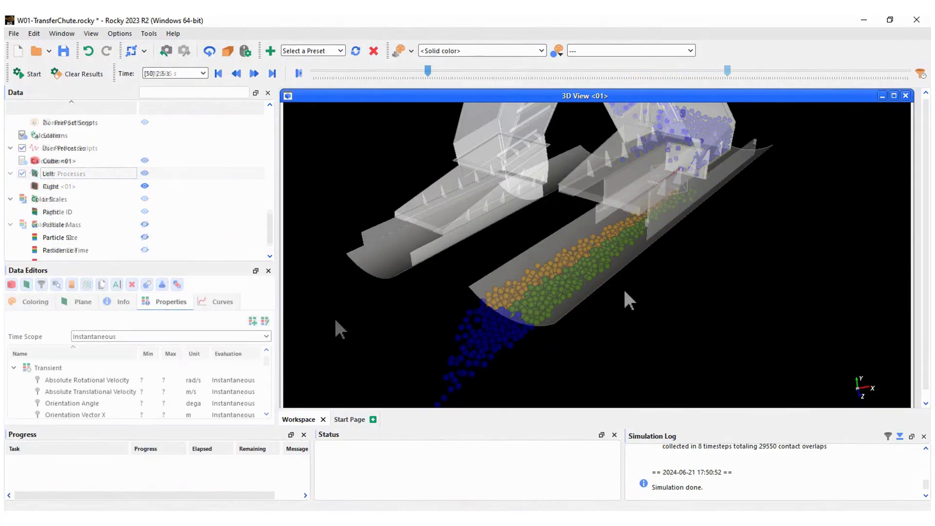
Create a Multi Time Plot of the Left plane's Particle Mass using the Sum statistic
click(56, 33)
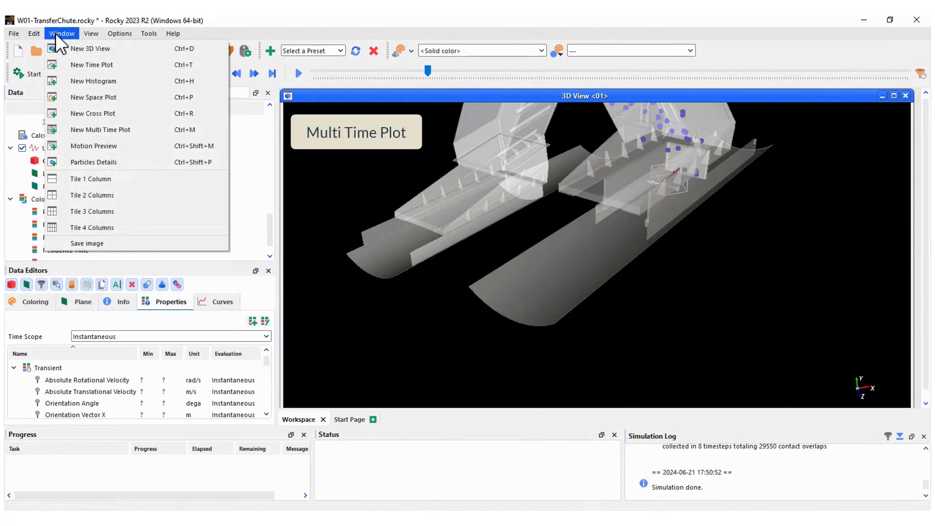
click(107, 129)
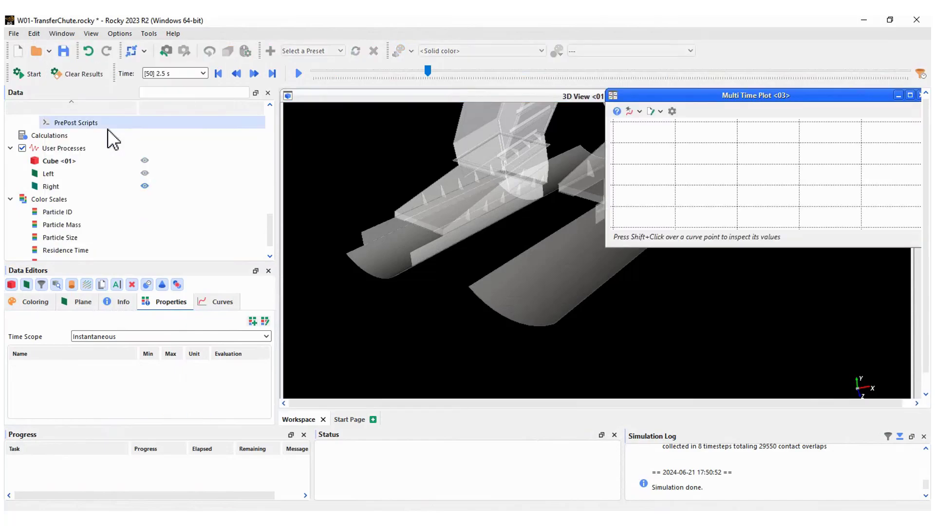
click(69, 175)
scroll(102, 409, down, 2)
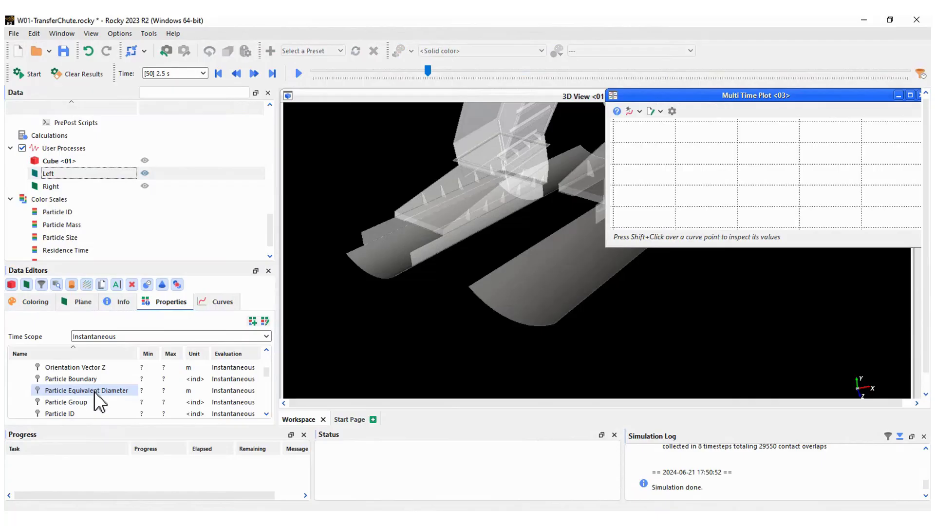
click(71, 402)
scroll(67, 404, down, 3)
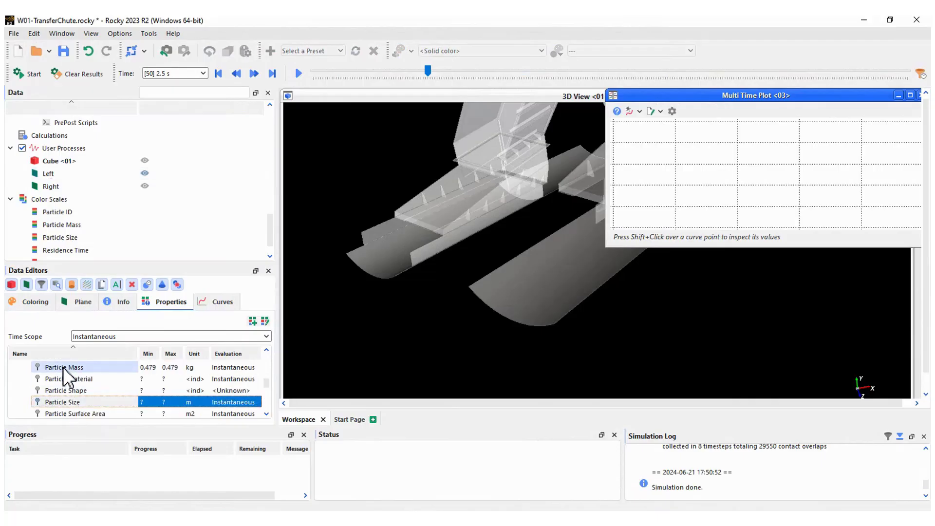
drag(62, 368, 672, 205)
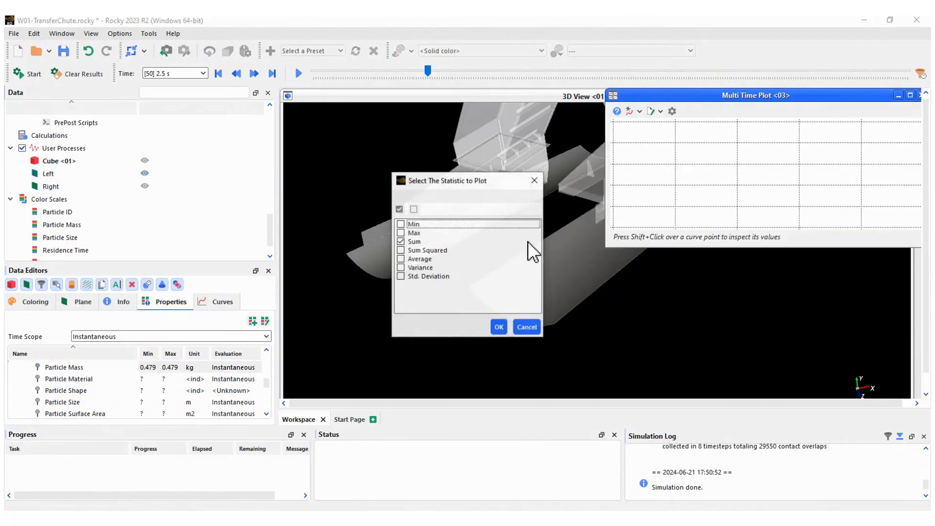
click(413, 242)
click(499, 327)
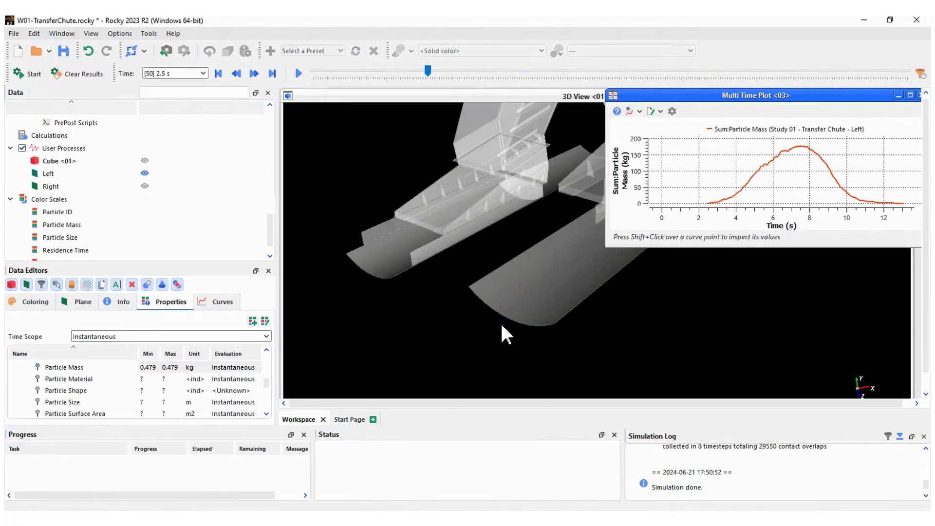
Enlarge the plot, add the Right plane's summed Particle Mass, and float it over the 3D view
drag(648, 272, 658, 343)
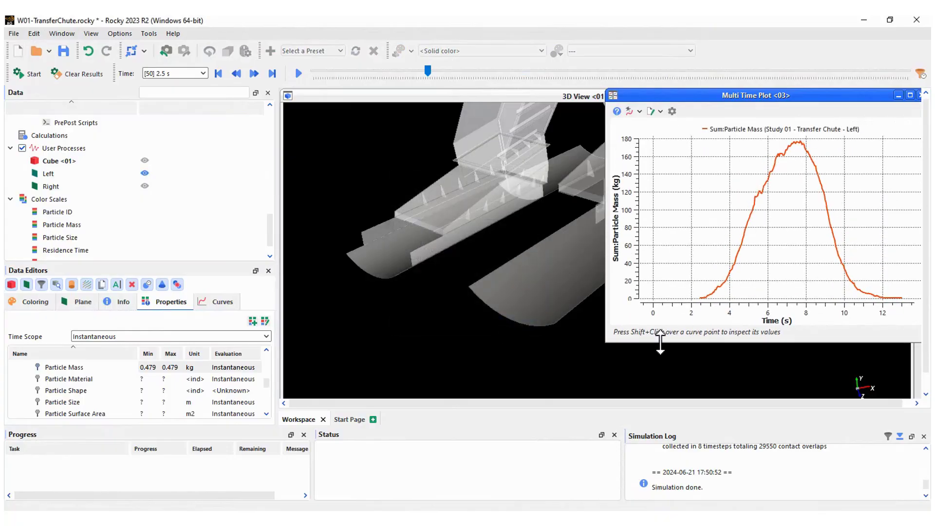
click(74, 189)
scroll(101, 385, down, 1)
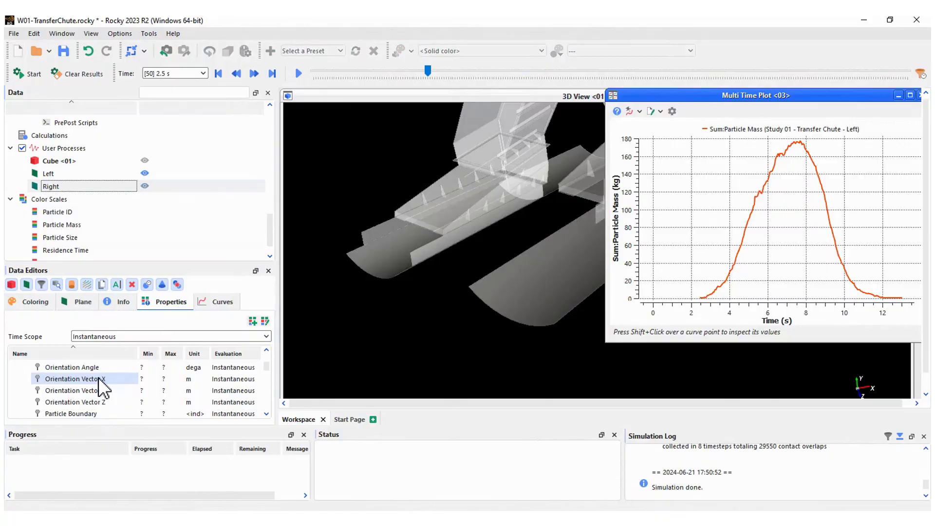
drag(78, 402, 698, 229)
click(499, 327)
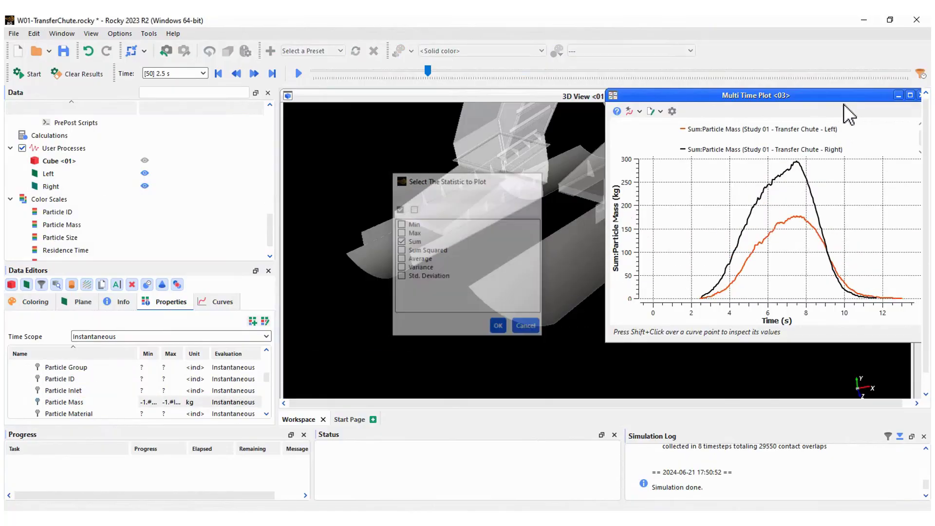
drag(827, 97, 739, 124)
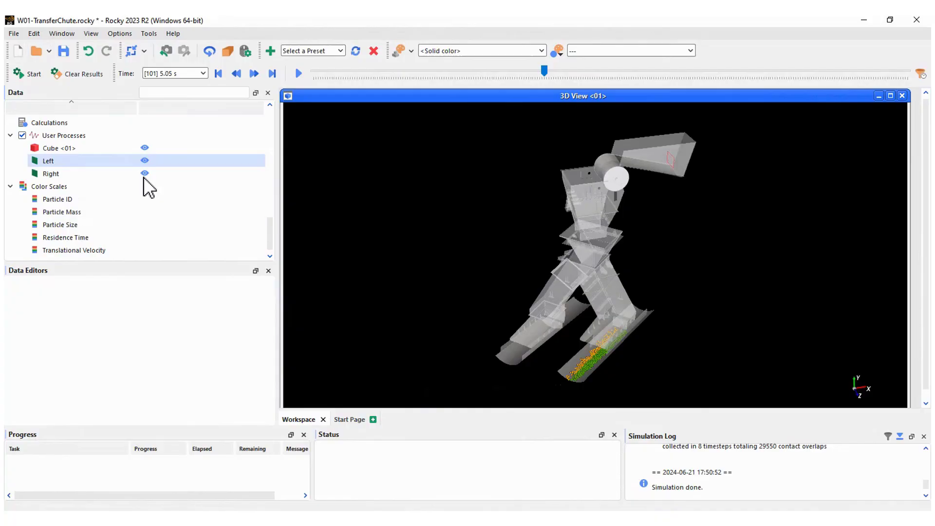
Hide the Cube <01>, Left and Right particles and show all Particles
click(145, 160)
click(145, 172)
click(145, 148)
scroll(82, 171, up, 4)
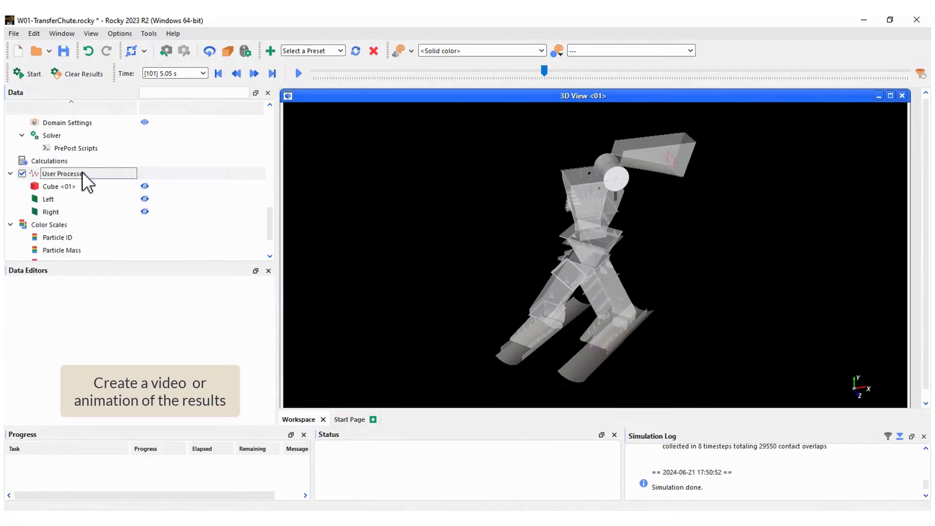
click(145, 123)
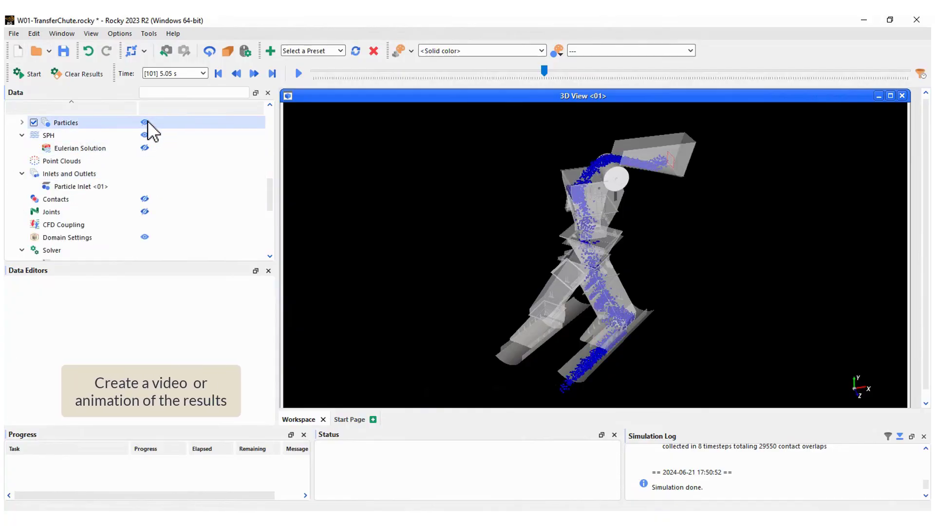
Set the Particles Coloring Property to Residence Time
double_click(78, 122)
click(136, 382)
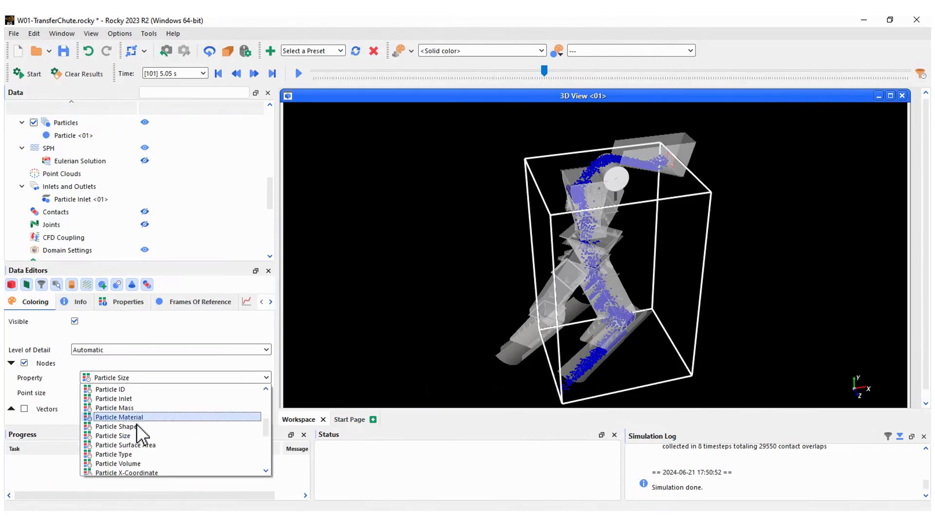
scroll(131, 424, down, 4)
click(118, 418)
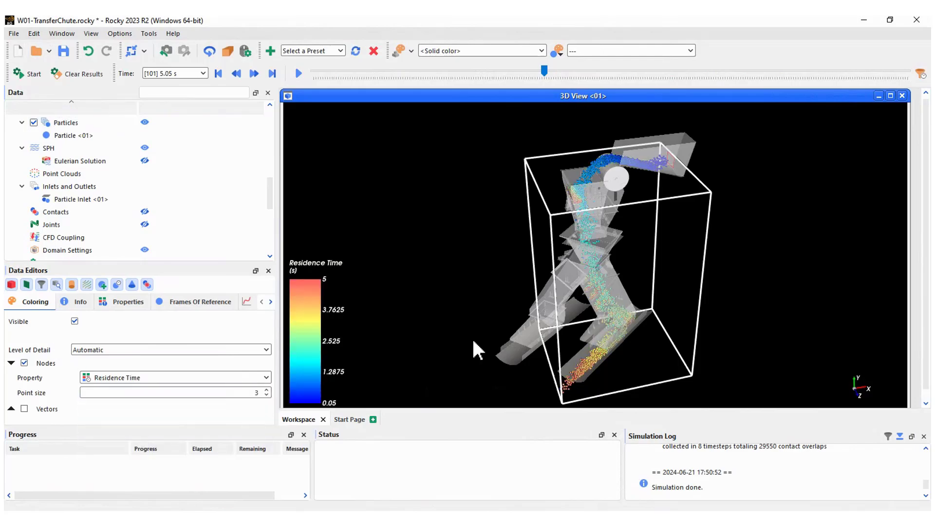
Play the results briefly, pause, and rewind playback to the start
click(298, 74)
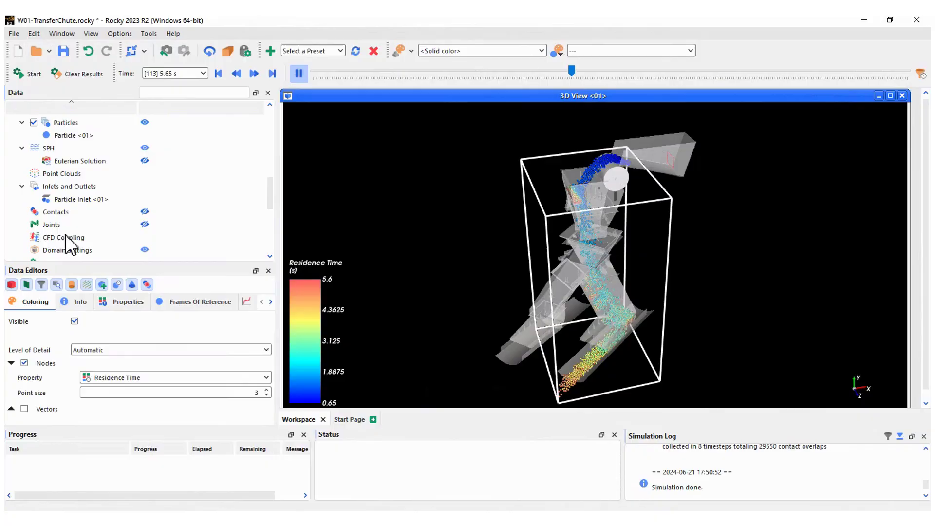
click(48, 148)
click(298, 73)
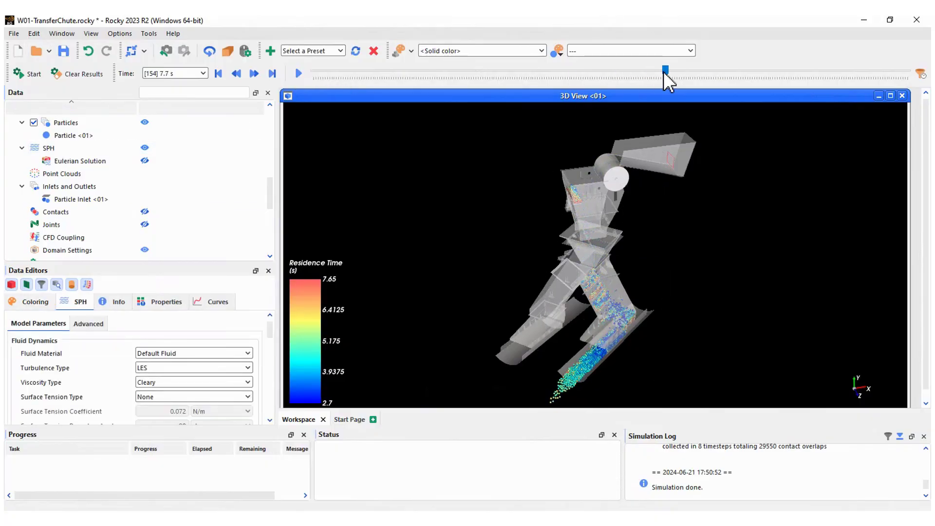
drag(636, 72, 303, 78)
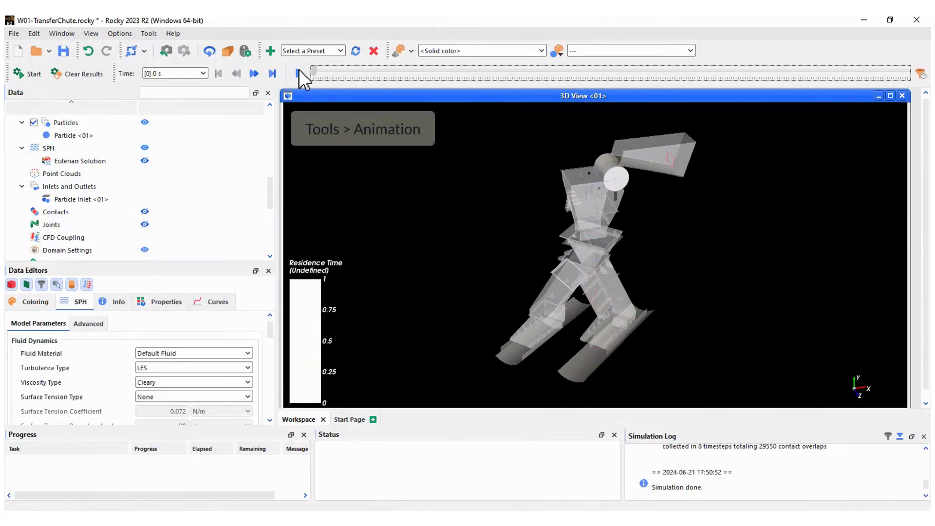
Open the Tools > Animation panel and narrow the 3D View beside it
click(148, 33)
click(163, 77)
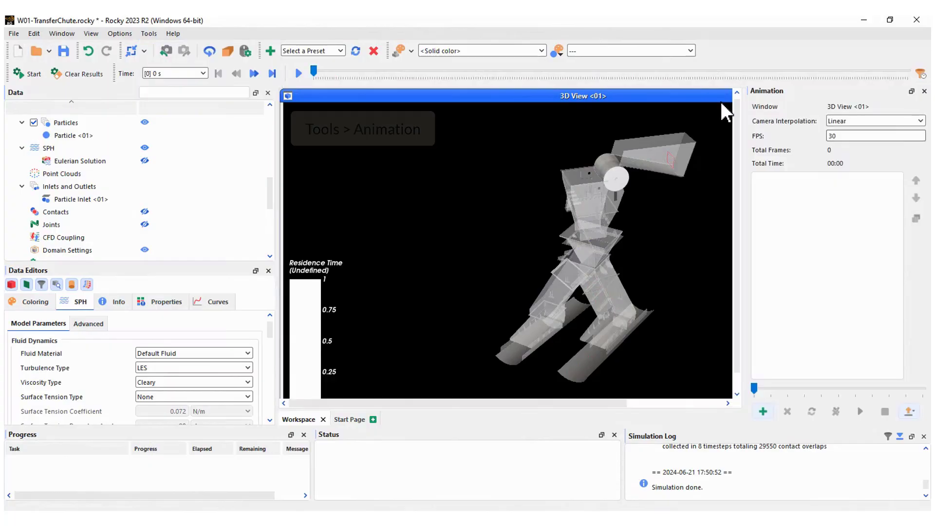
drag(285, 153, 487, 154)
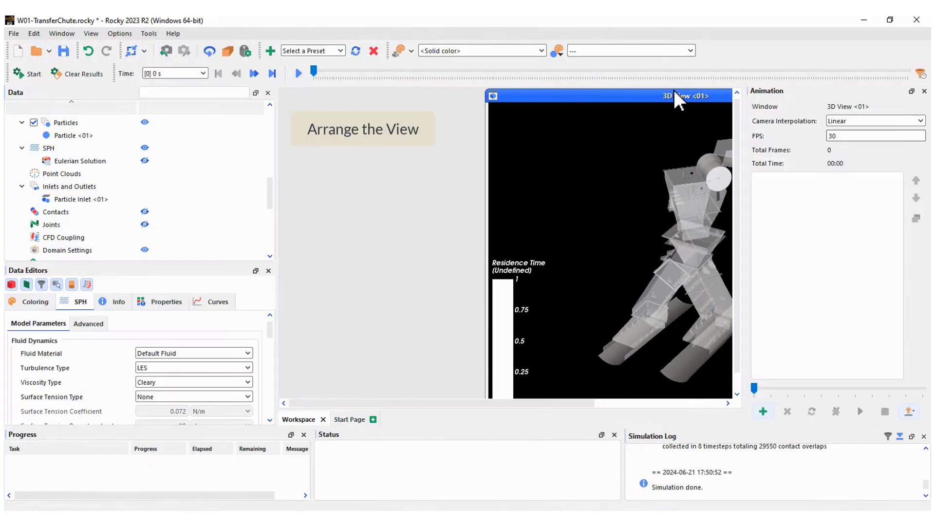
drag(663, 98, 487, 96)
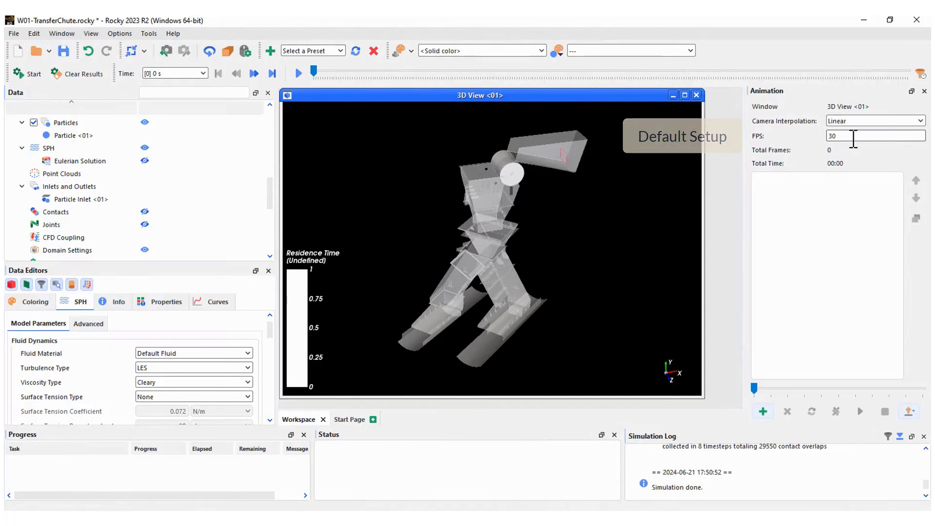
Add animation keyframes at 0 s, 1 s, 2 s and the following time step
click(764, 411)
click(203, 73)
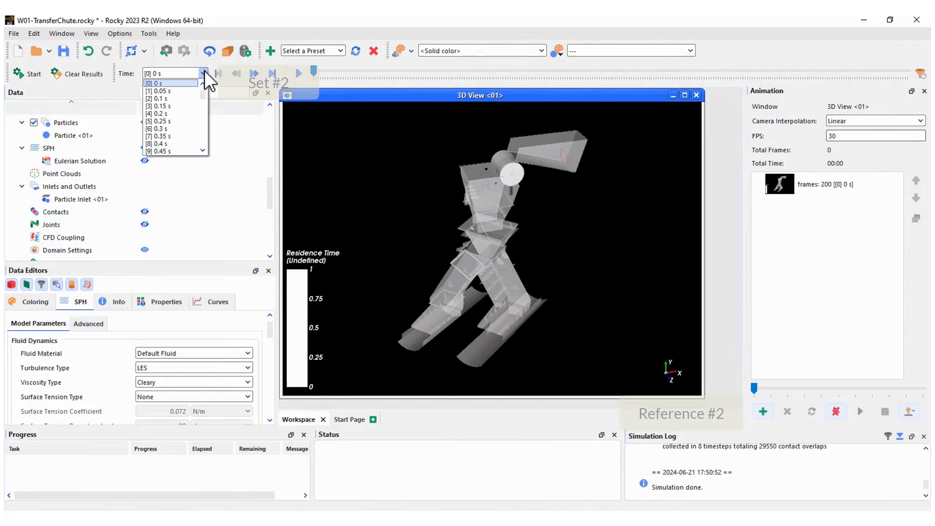
scroll(185, 121, down, 6)
click(163, 99)
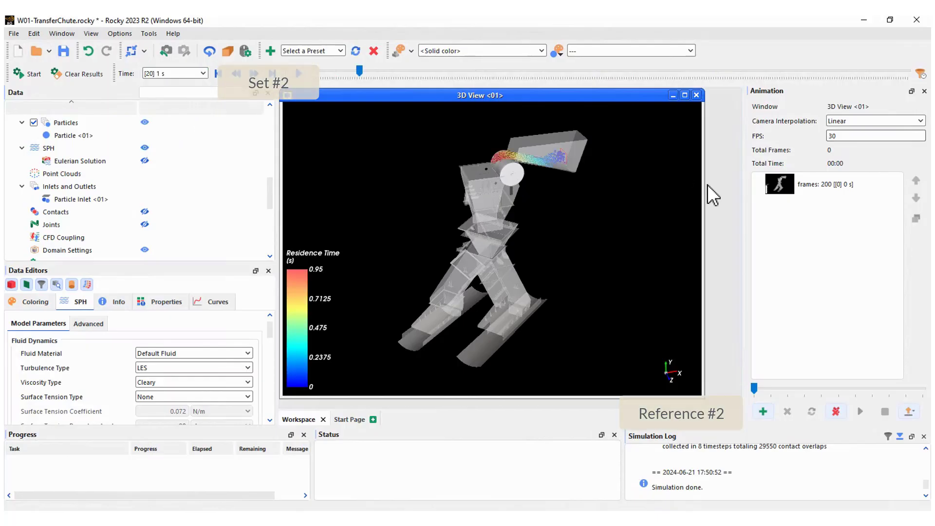
click(763, 412)
click(203, 73)
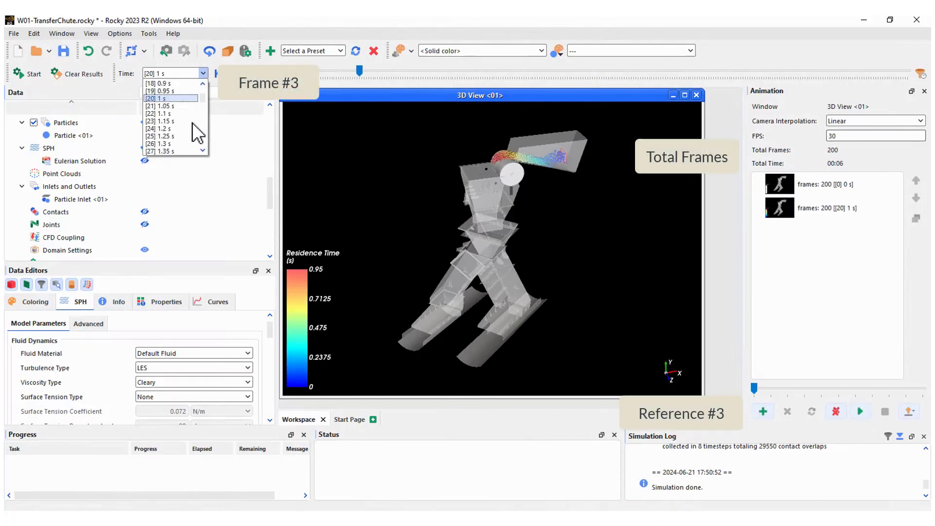
click(161, 90)
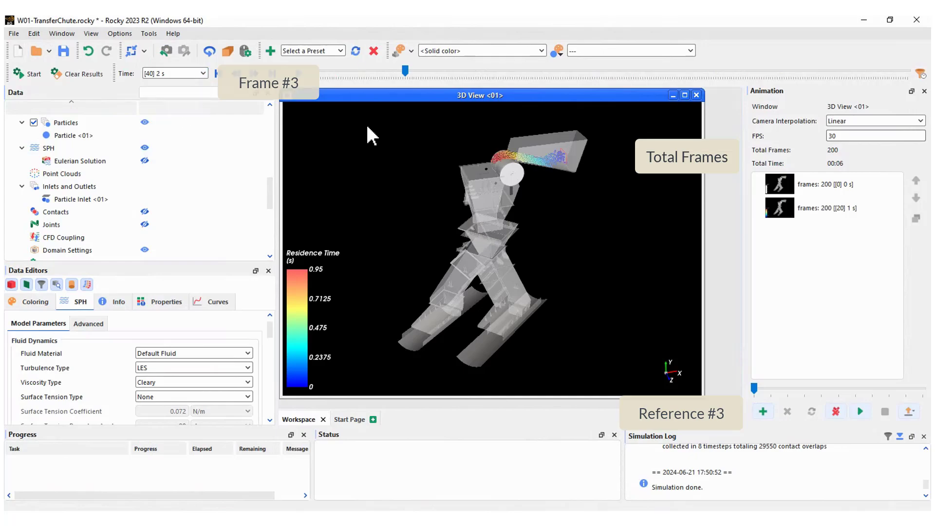
click(763, 412)
click(204, 73)
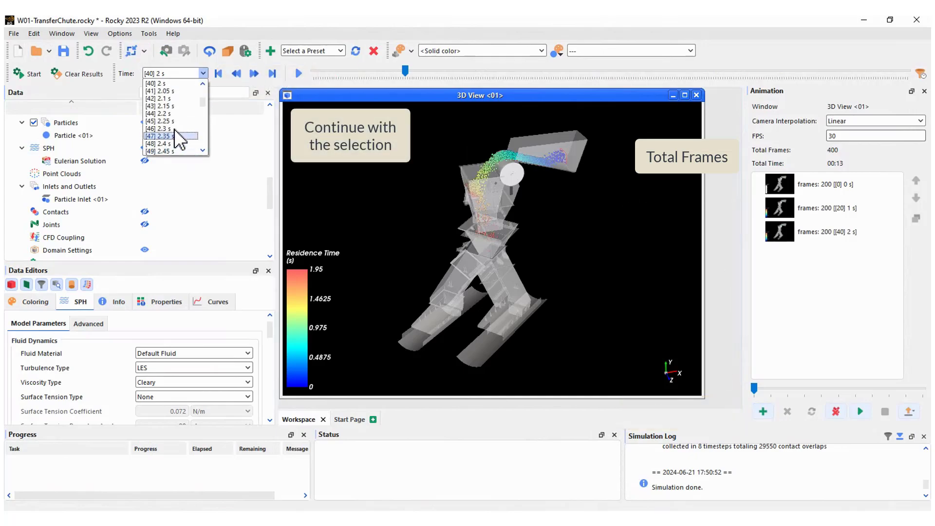
click(171, 129)
click(763, 411)
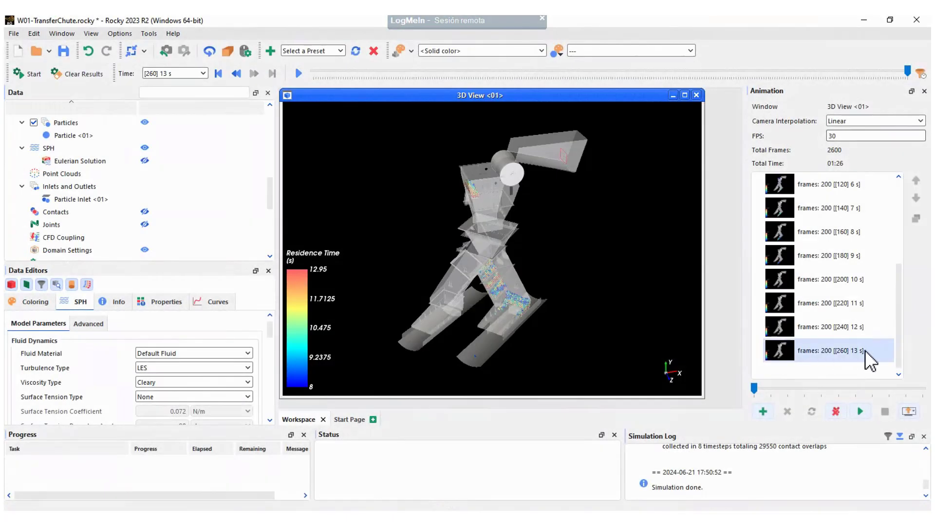
Export the animation in AVI format as Video.avi
click(908, 411)
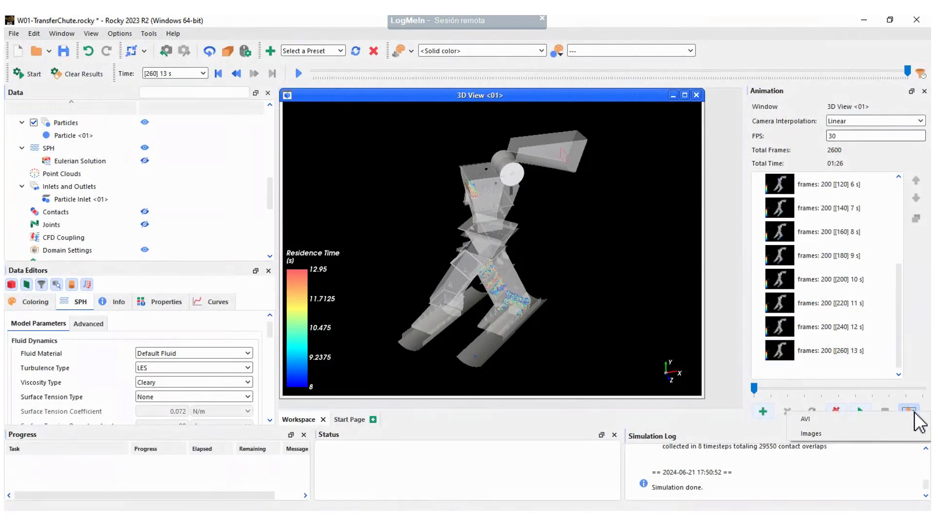
click(808, 420)
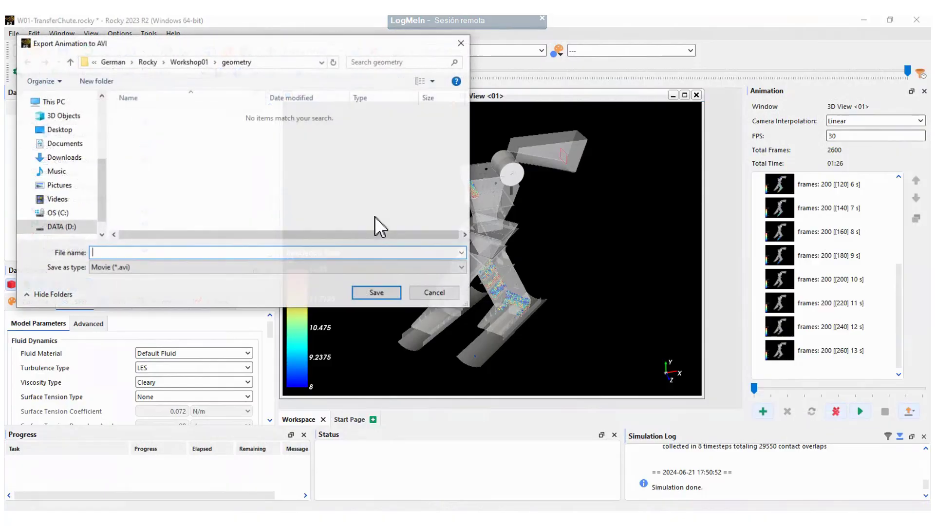
text(Video)
click(377, 293)
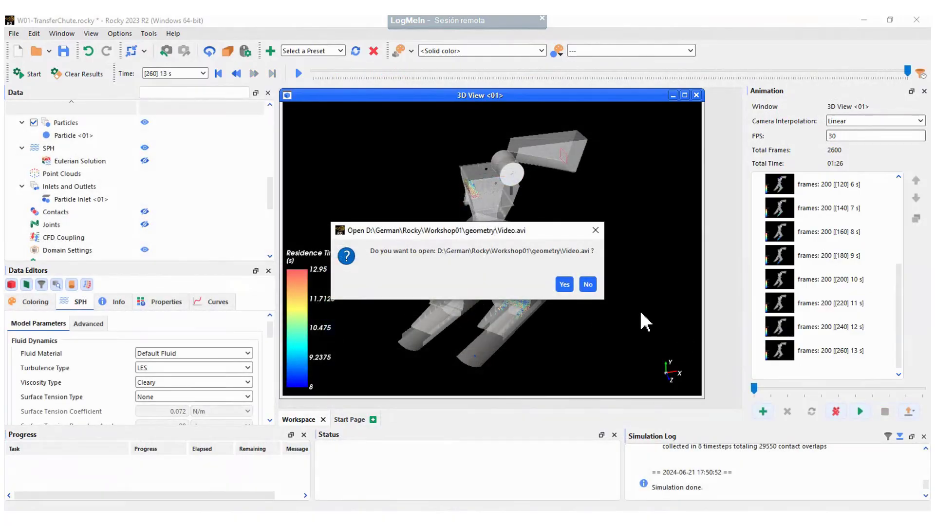
Accept the prompt to open Video.avi in Media Player
click(563, 284)
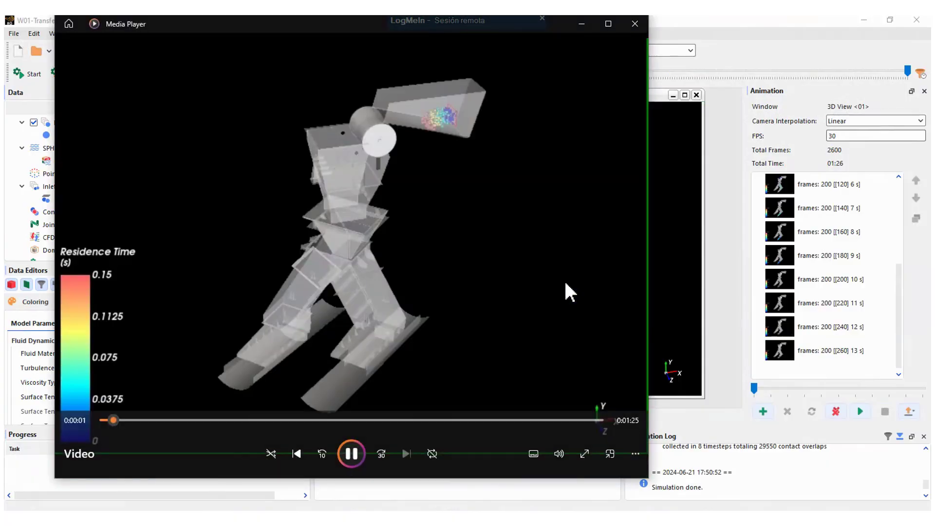